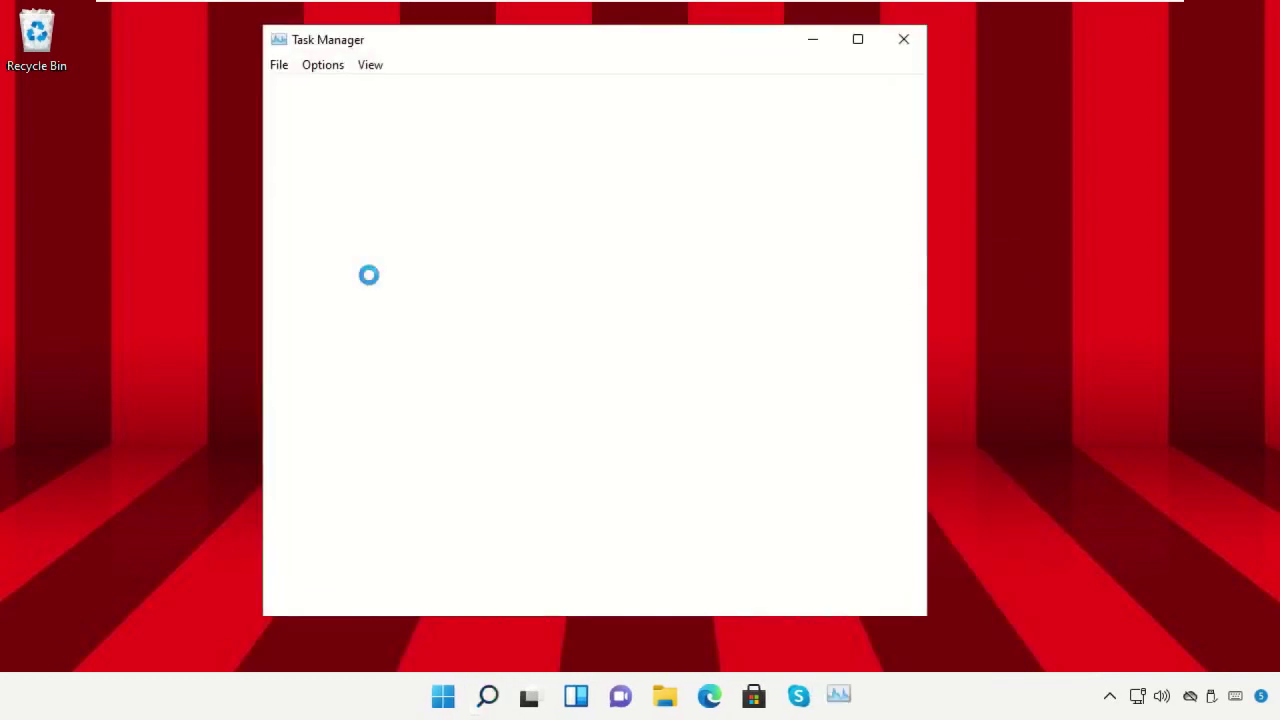
- Start a new task in Task Manager and browse for the program file to run
click(279, 65)
click(309, 89)
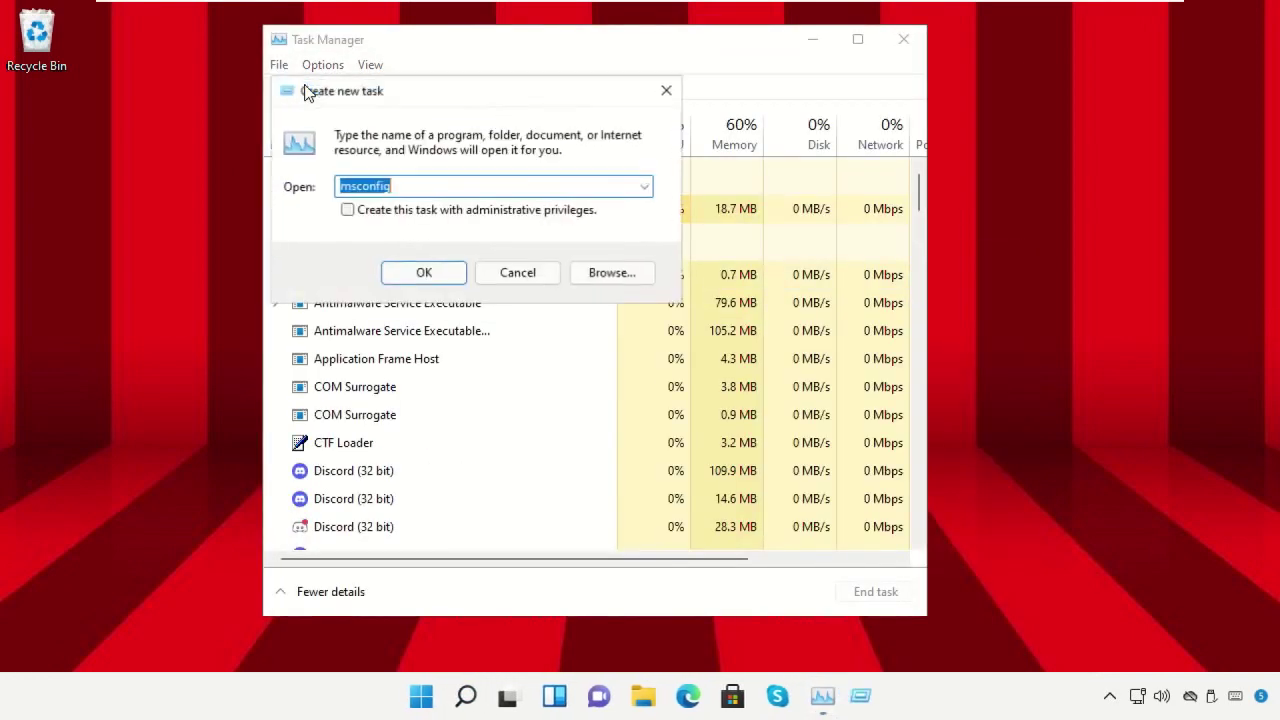
click(613, 278)
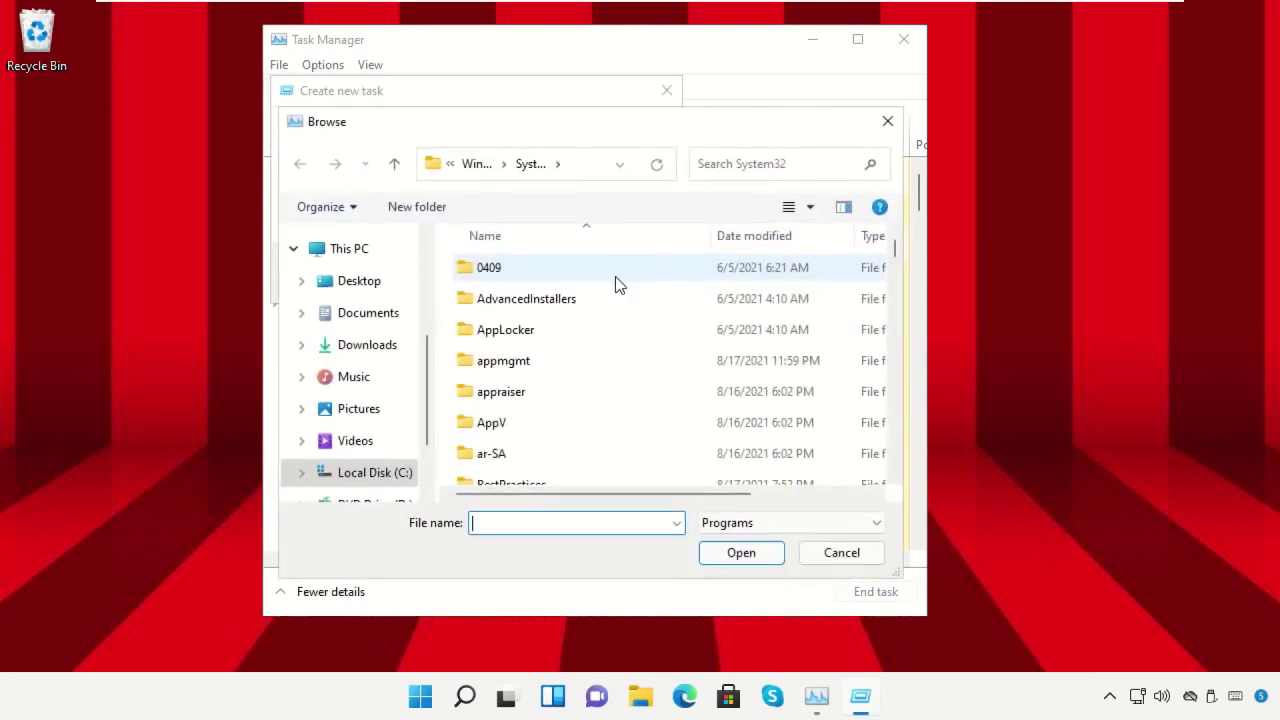
- Open the System32 folder inside the Windows folder on Local Disk (C:)
click(380, 478)
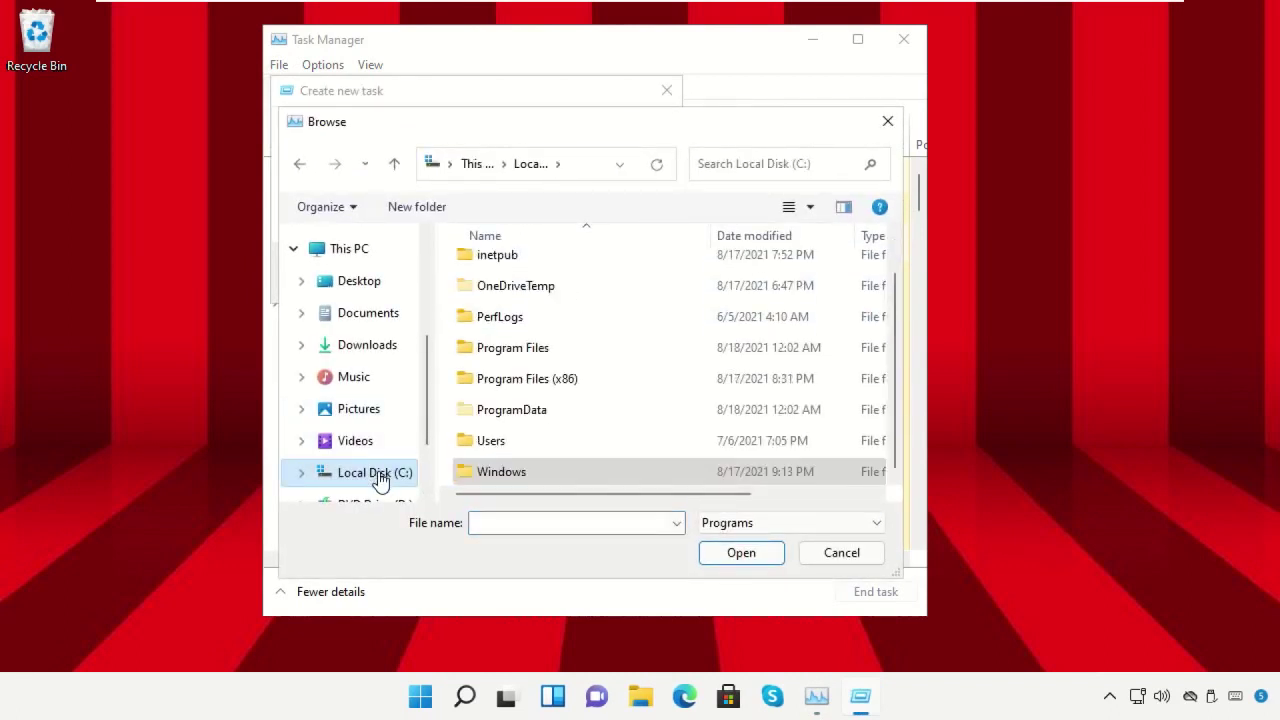
click(360, 252)
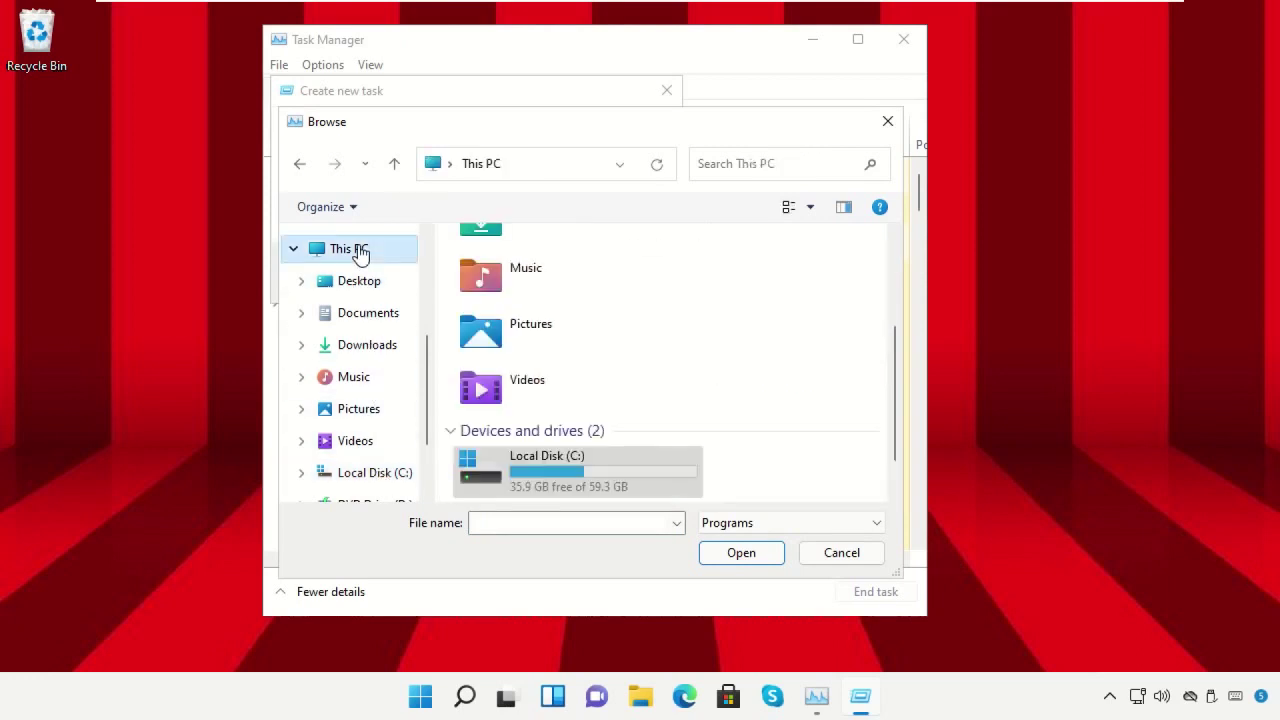
double_click(545, 463)
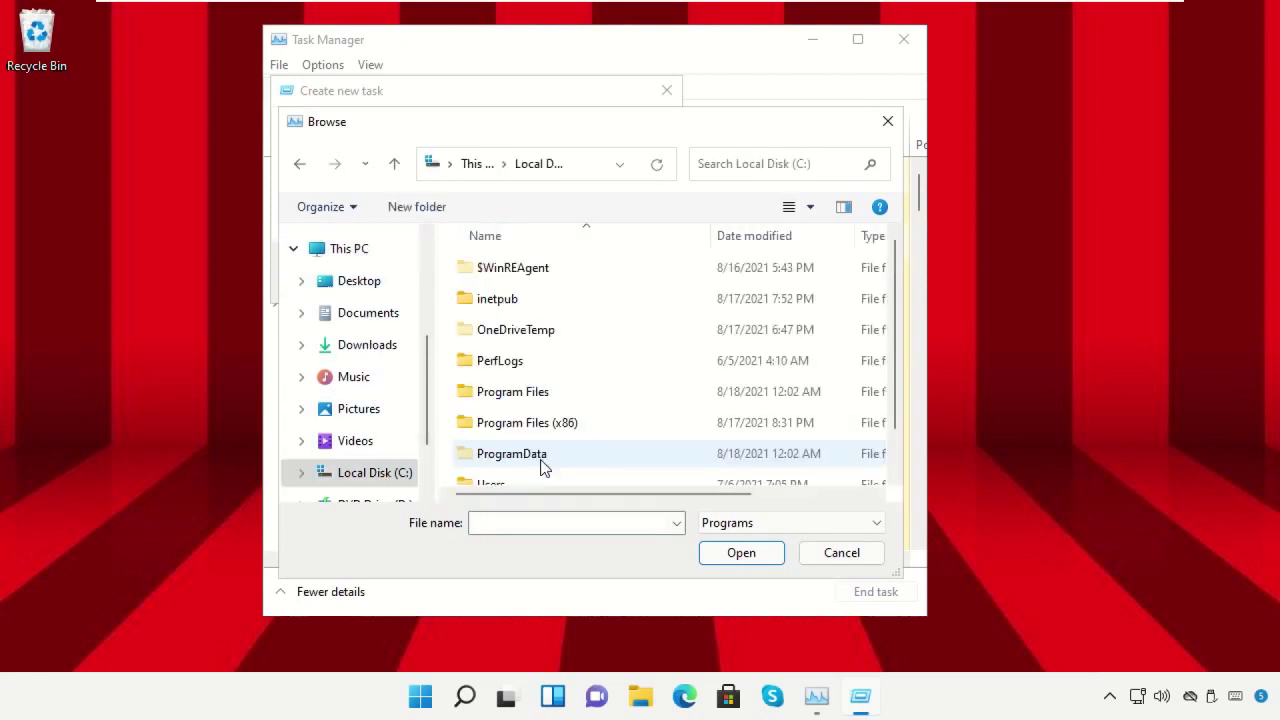
scroll(547, 425, down, 1)
click(530, 472)
double_click(530, 472)
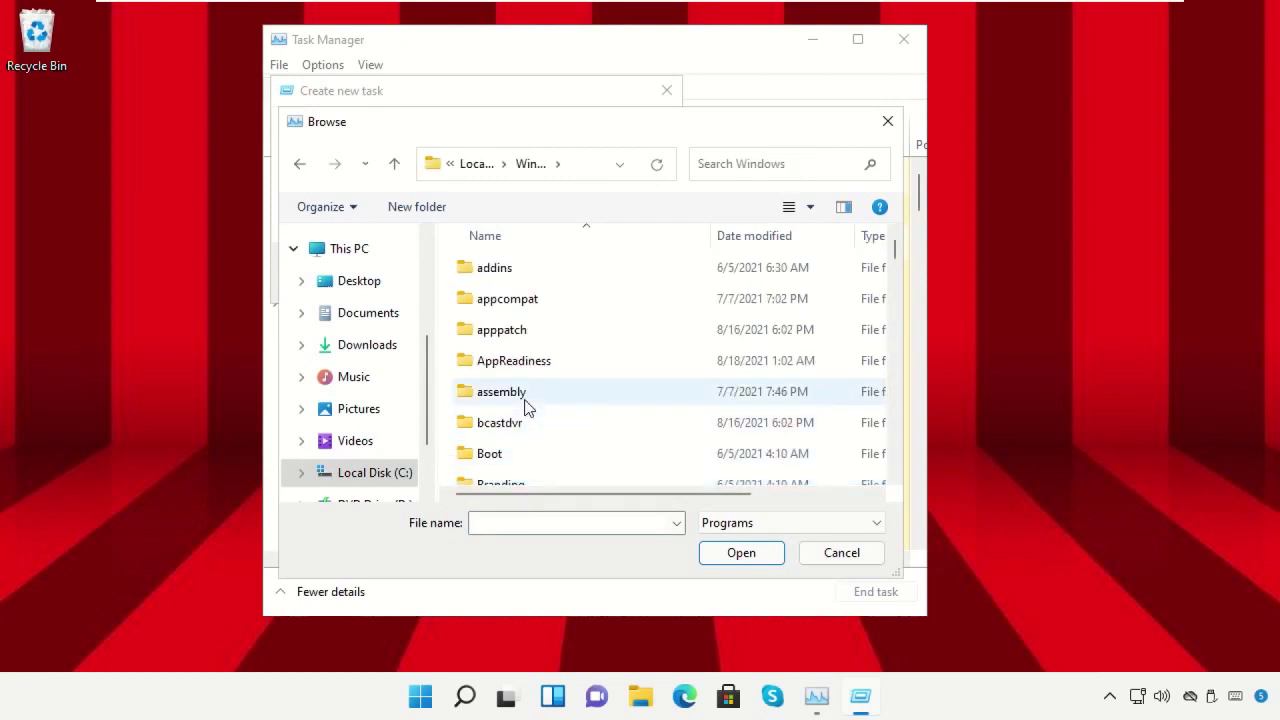
scroll(527, 410, down, 3)
scroll(527, 408, down, 9)
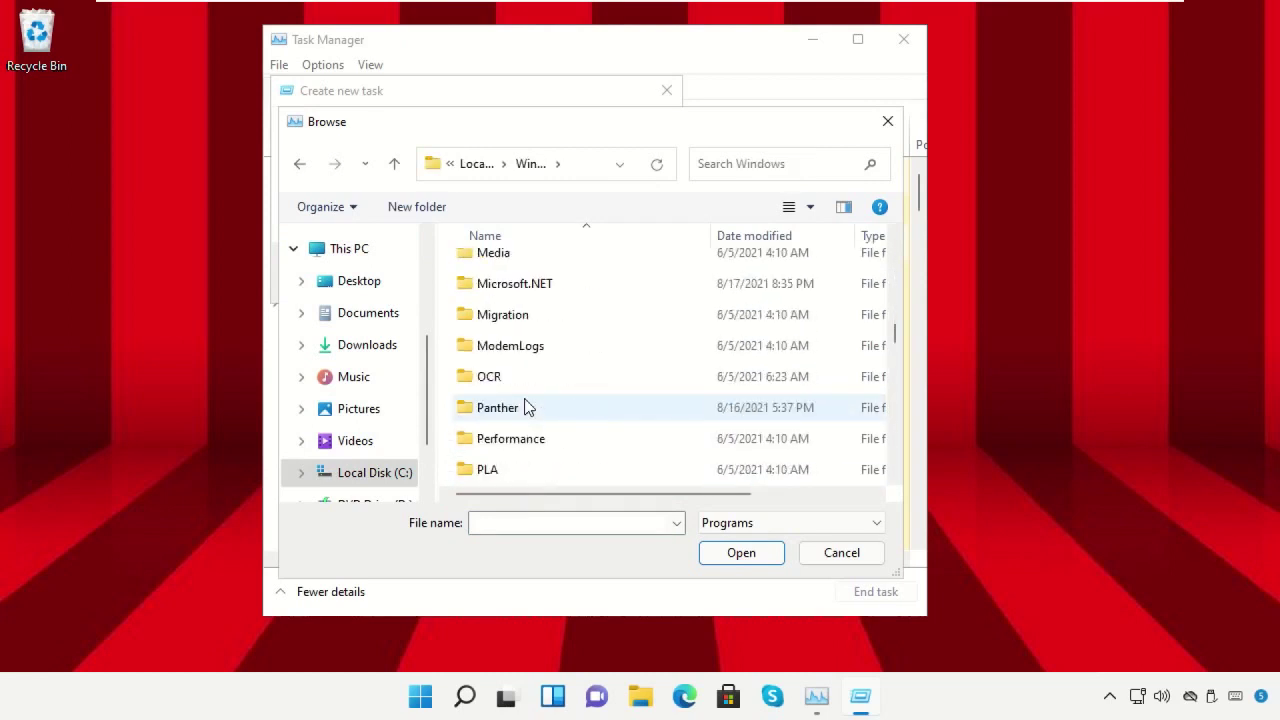
scroll(527, 405, down, 7)
click(500, 377)
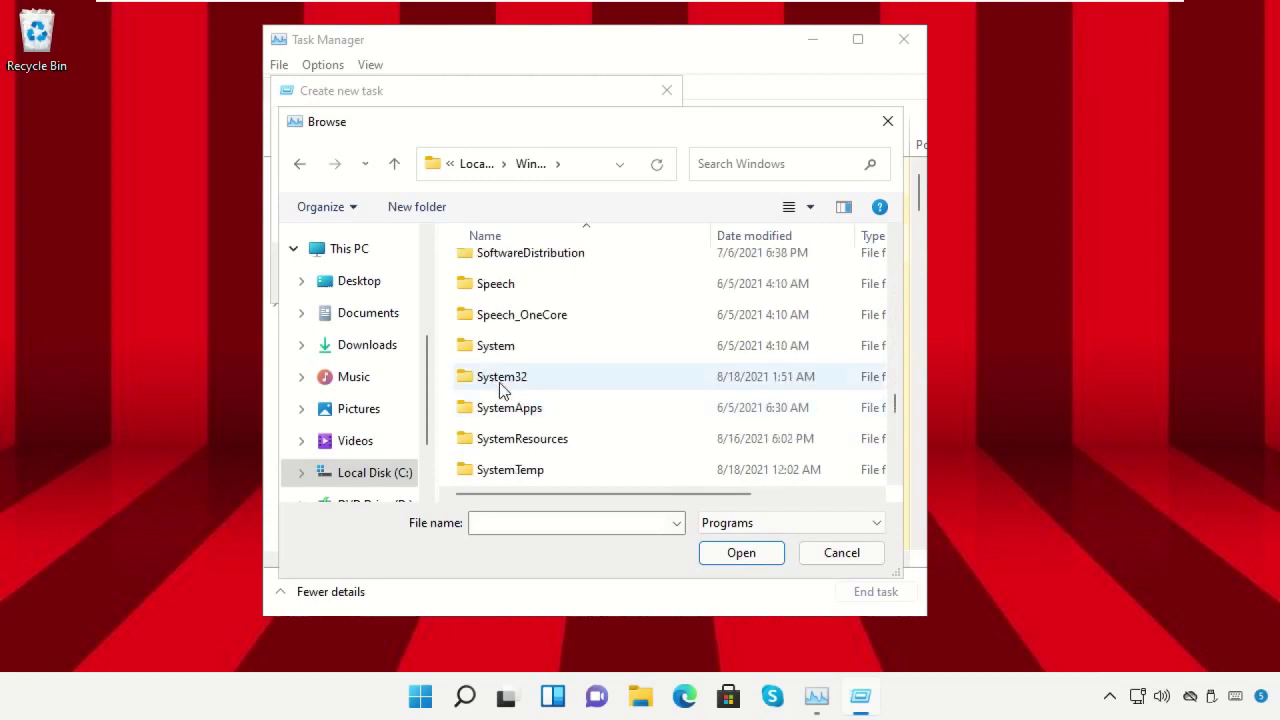
click(741, 553)
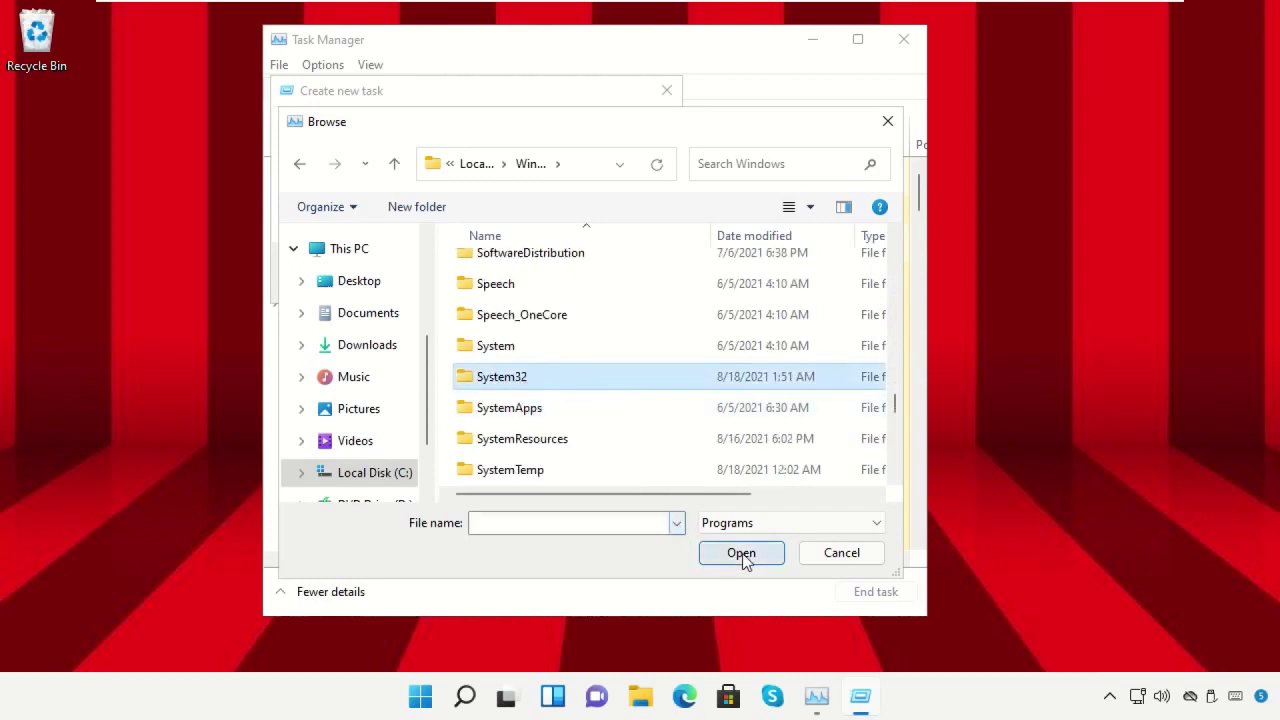
- Find cmd in the System32 folder and choose it as the program for the new task
click(543, 420)
key(c)
key(c)
key(c)
key(c)
key(c)
key(c)
key(c)
key(c)
key(c)
key(c)
key(c)
key(c)
key(c)
key(c)
key(c)
key(c)
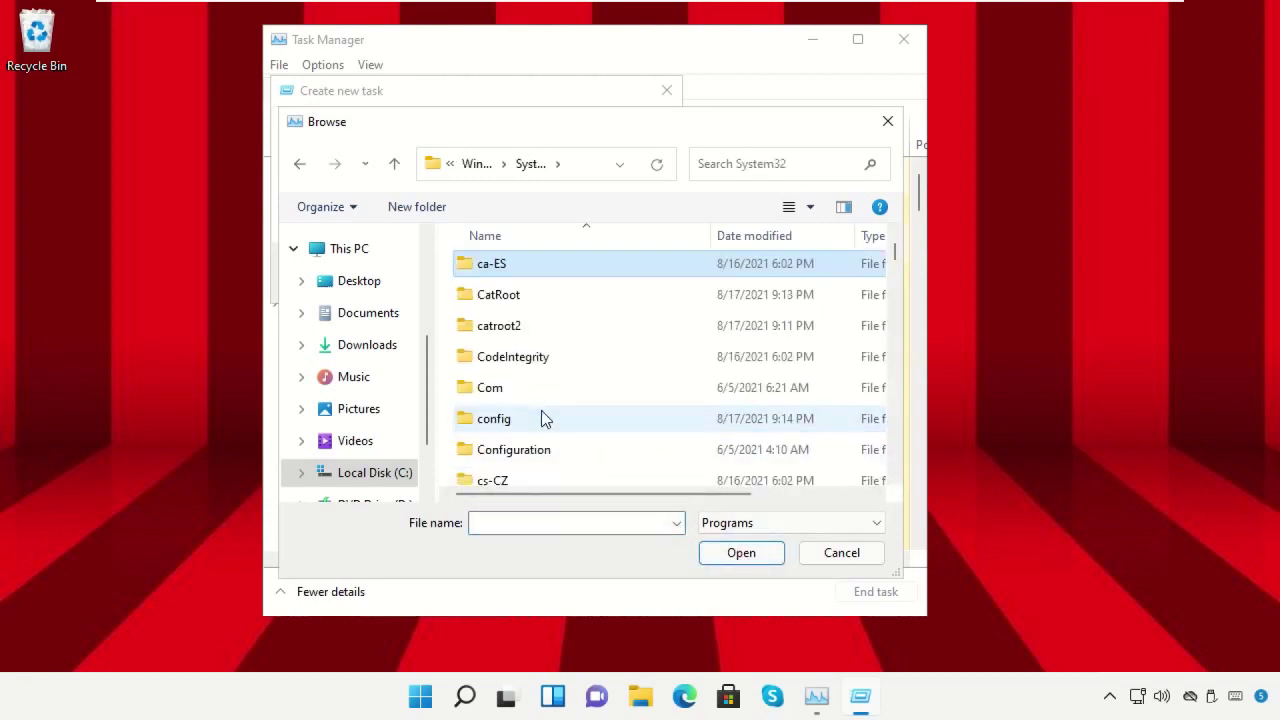
scroll(543, 420, down, 3)
scroll(543, 416, down, 3)
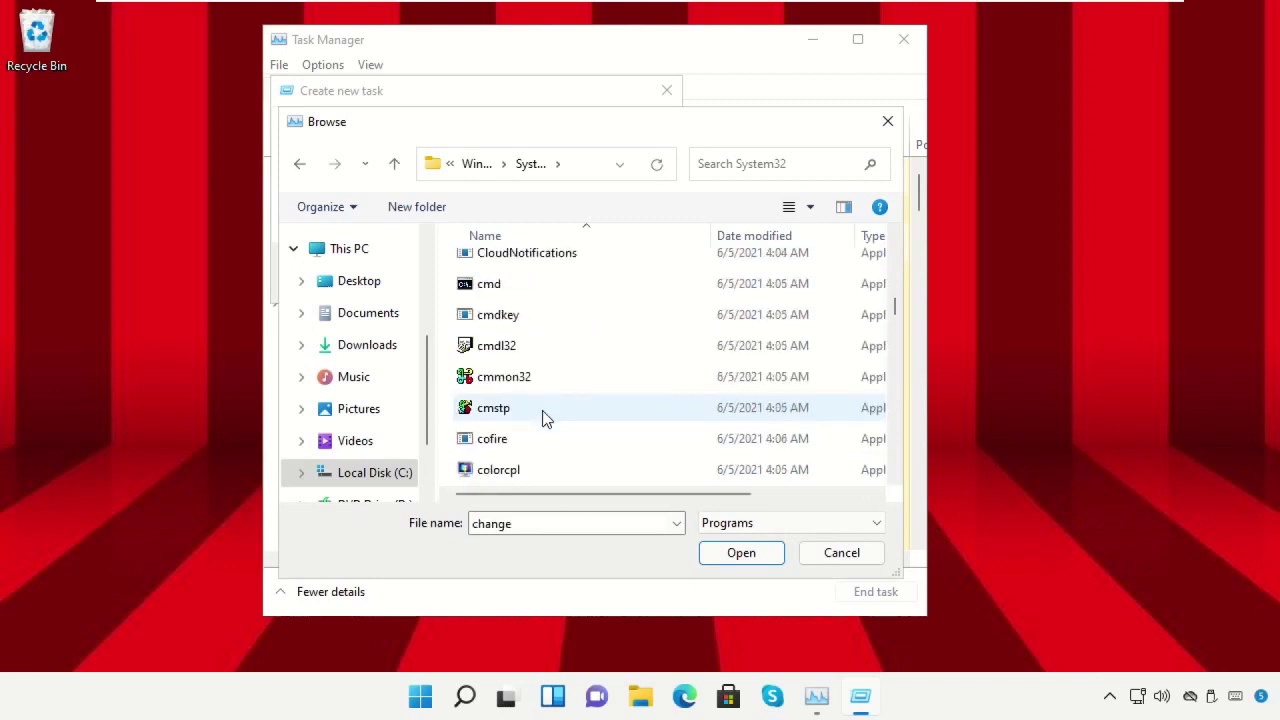
scroll(543, 414, up, 1)
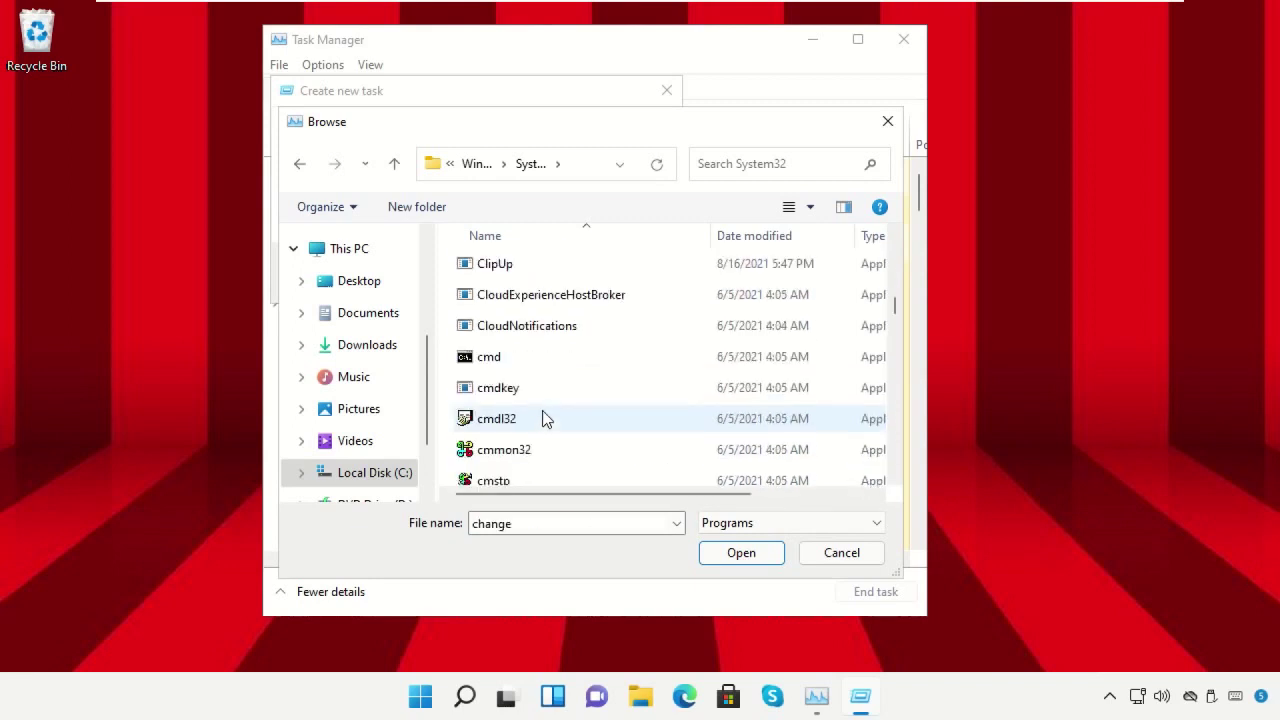
click(500, 366)
click(737, 553)
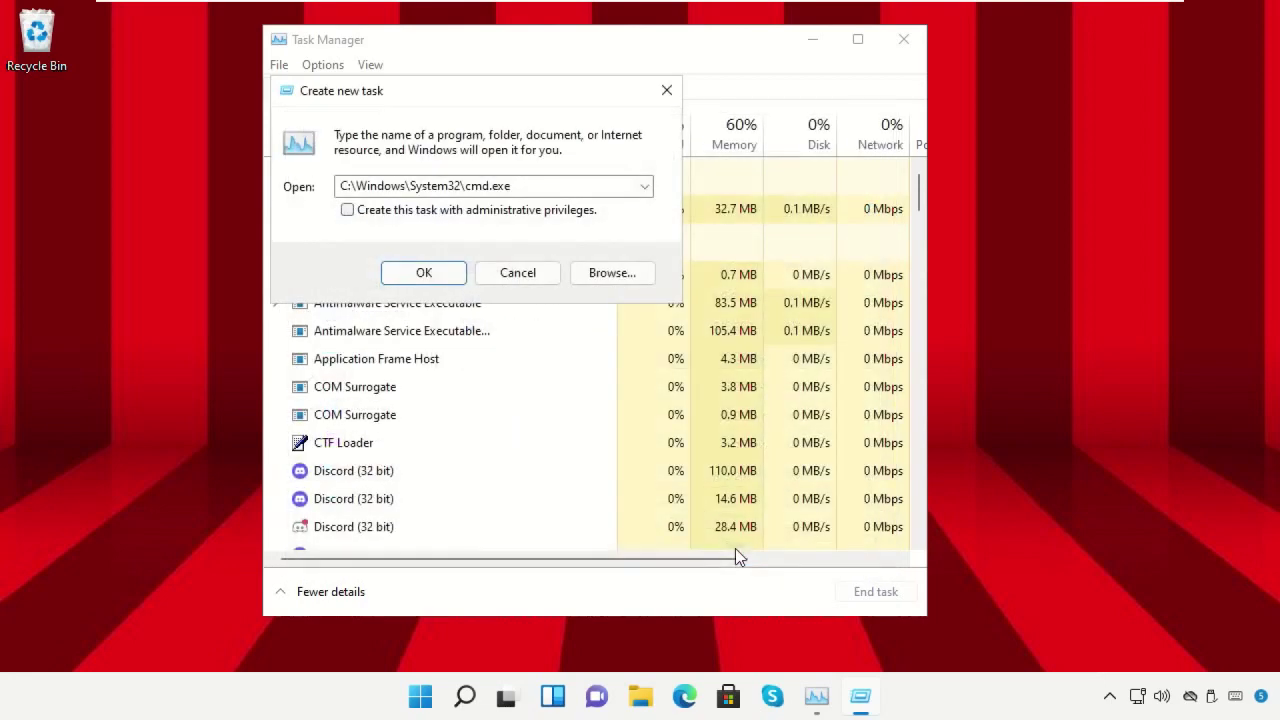
- Run the cmd.exe task with administrative privileges and close Task Manager
click(347, 210)
click(424, 274)
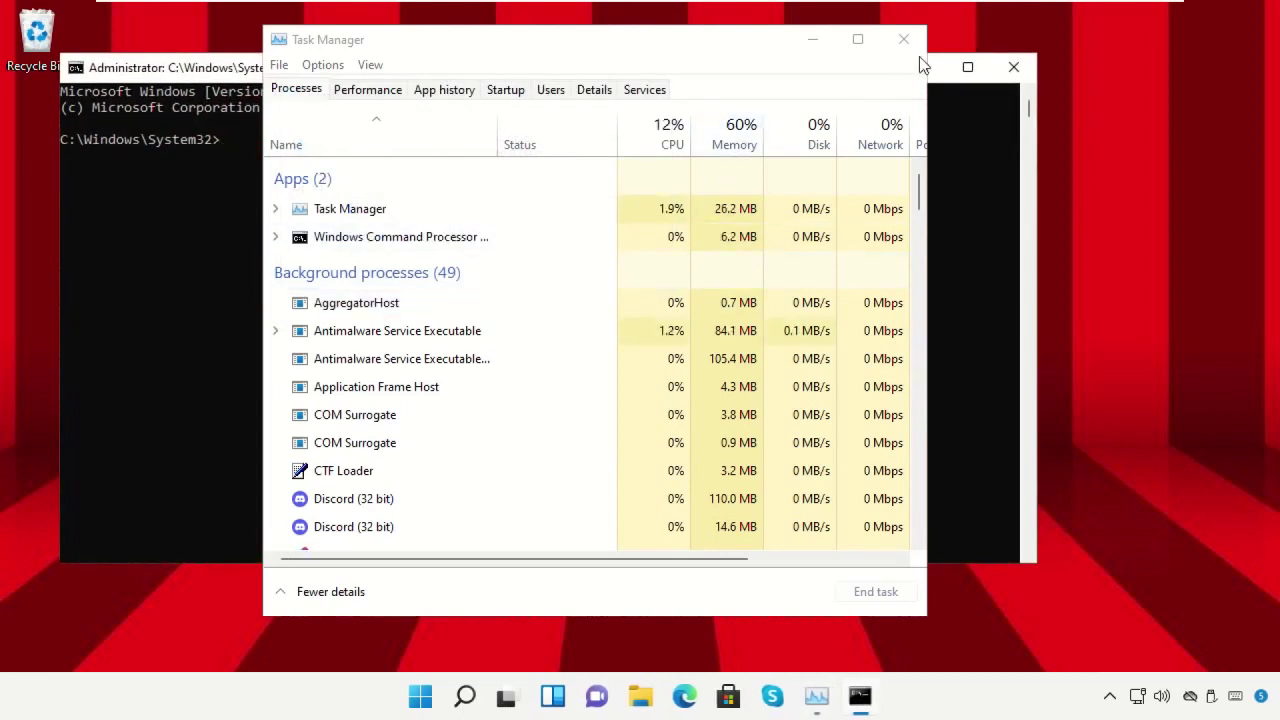
click(903, 39)
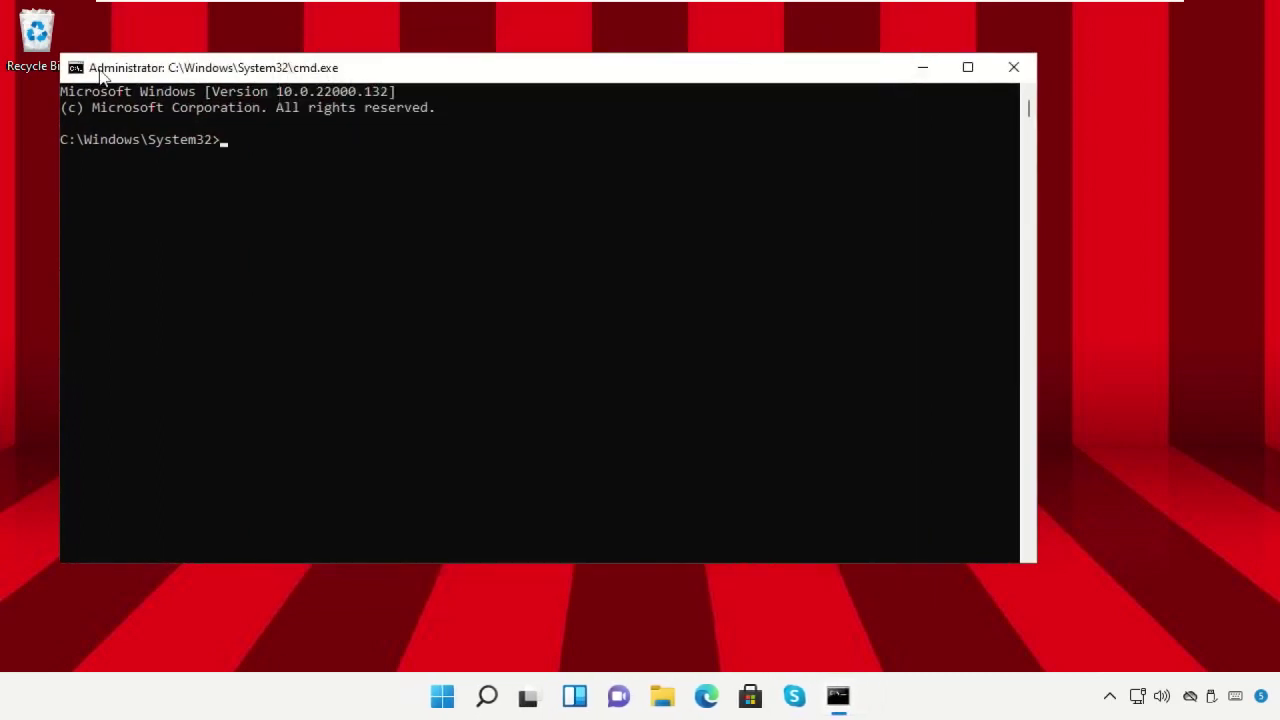
- Shrink the Command Prompt window, update the policies with the gpupdate command, and exit
drag(59, 53, 303, 137)
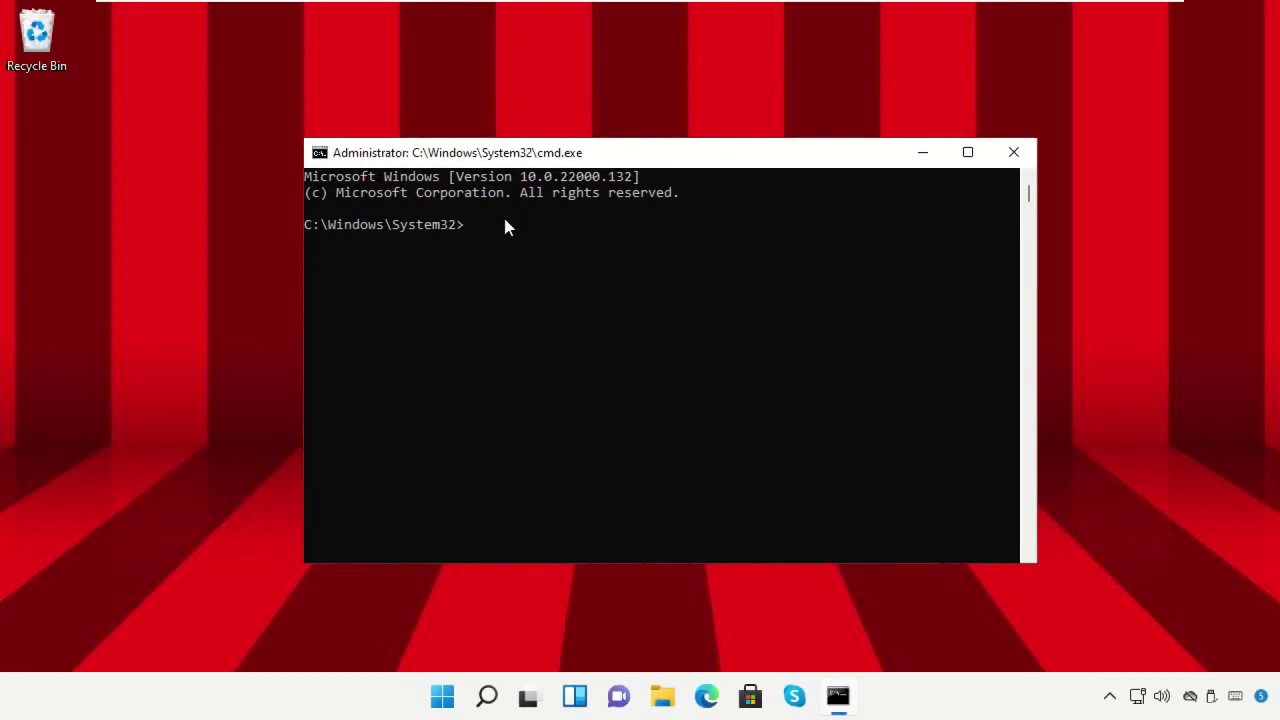
text(pdate)
key(Return)
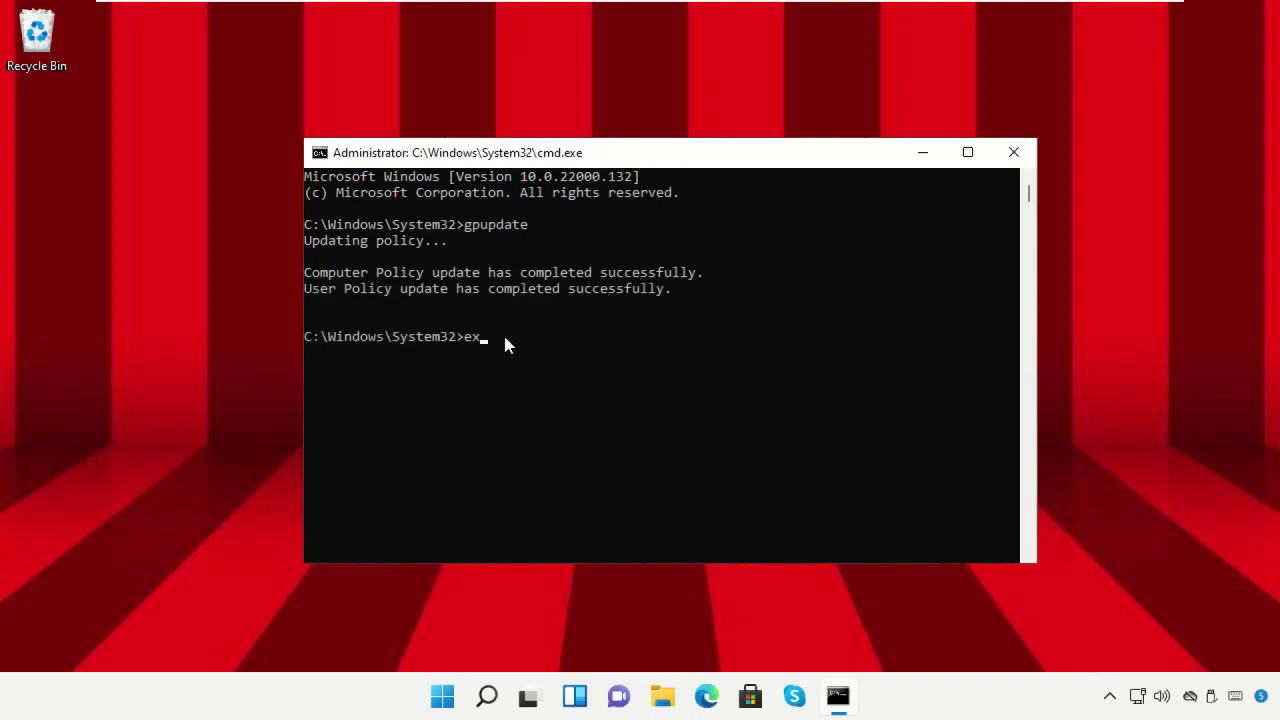
key(Return)
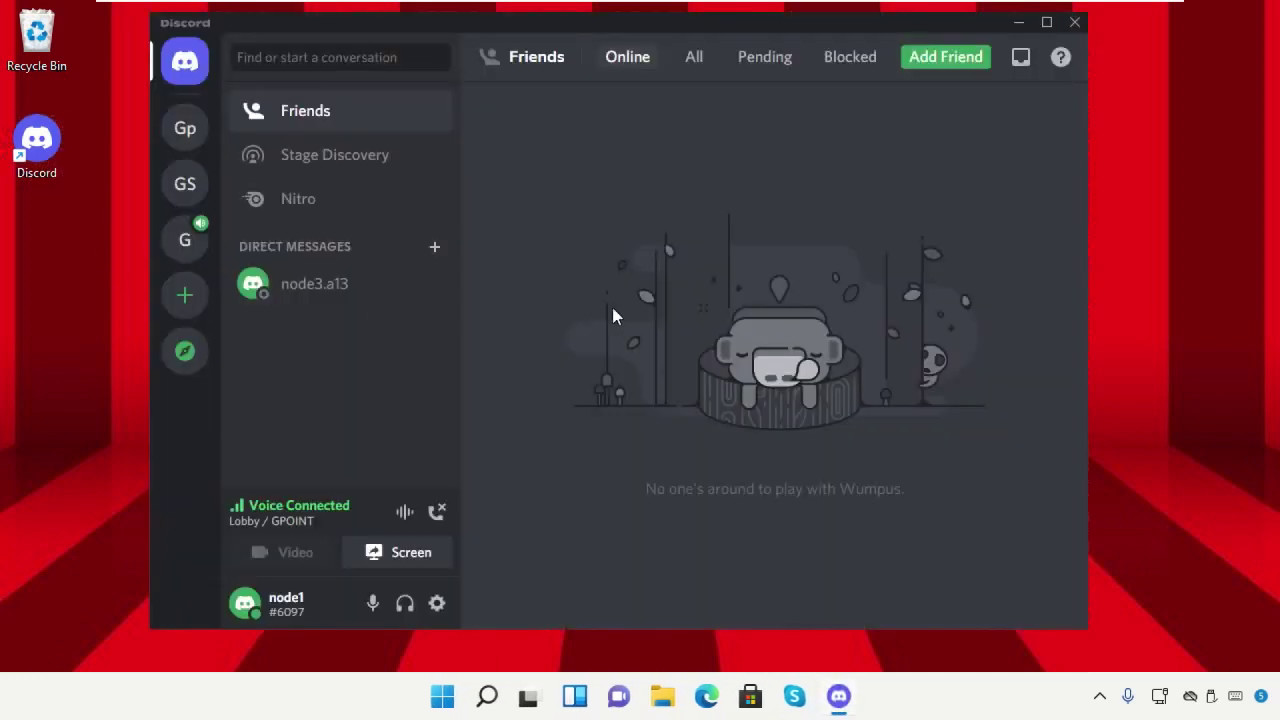
- In Discord, open the Voice & Video user settings, then run and stop the mic test
click(437, 603)
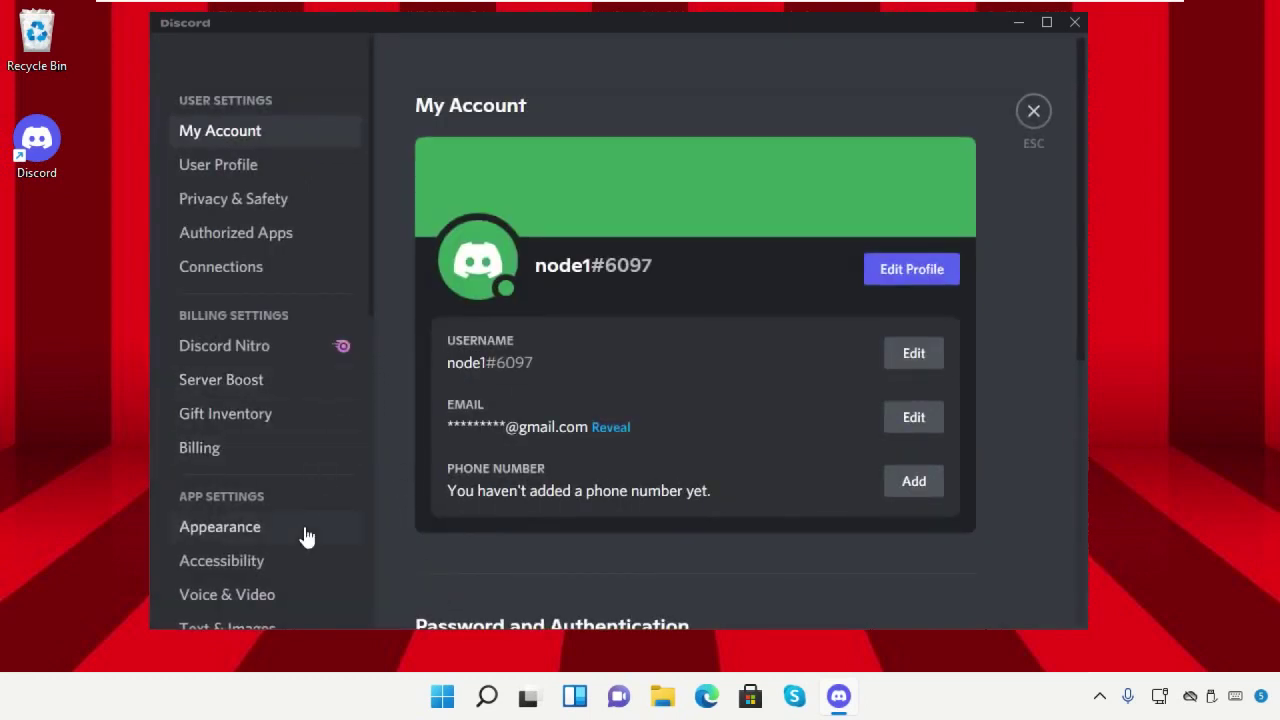
click(288, 593)
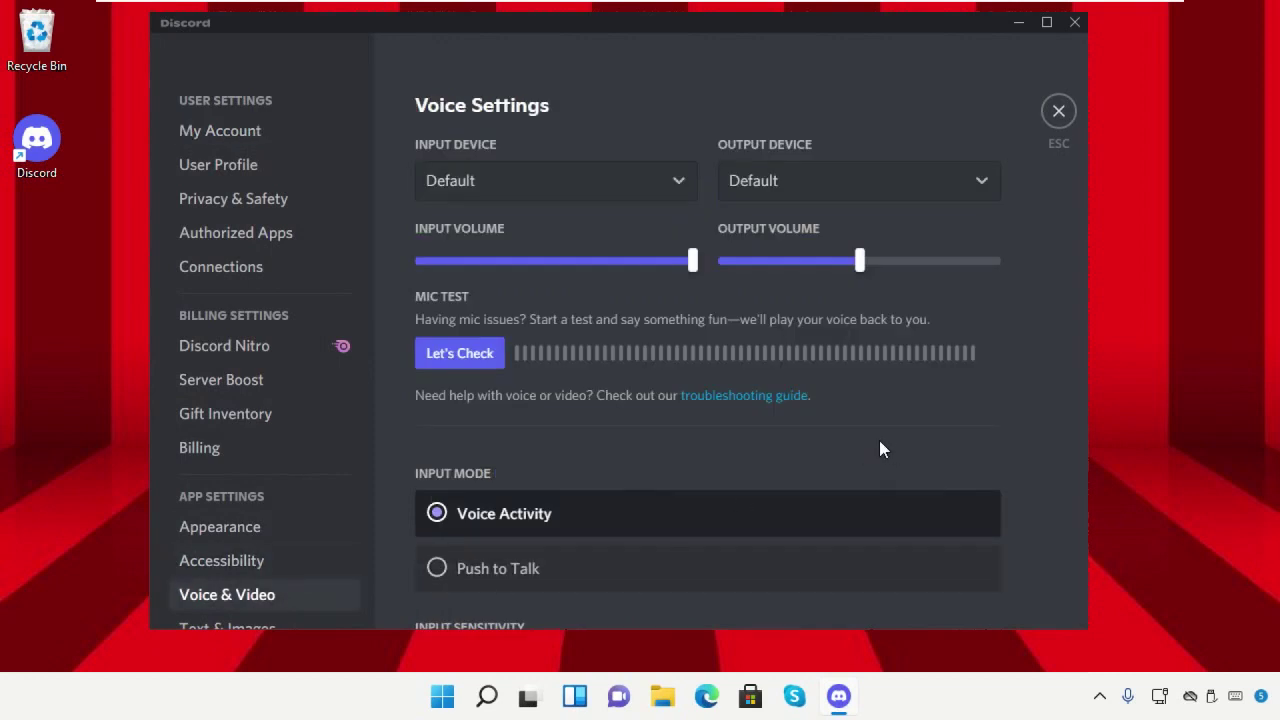
click(478, 362)
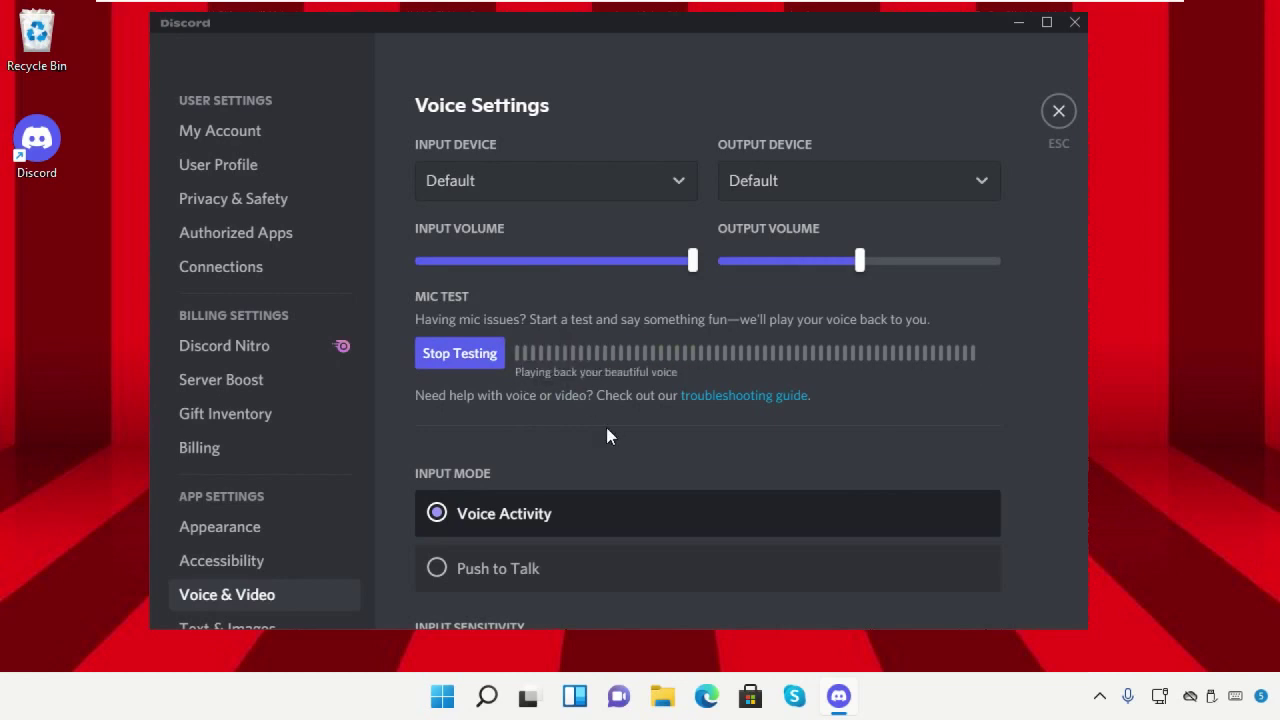
click(490, 368)
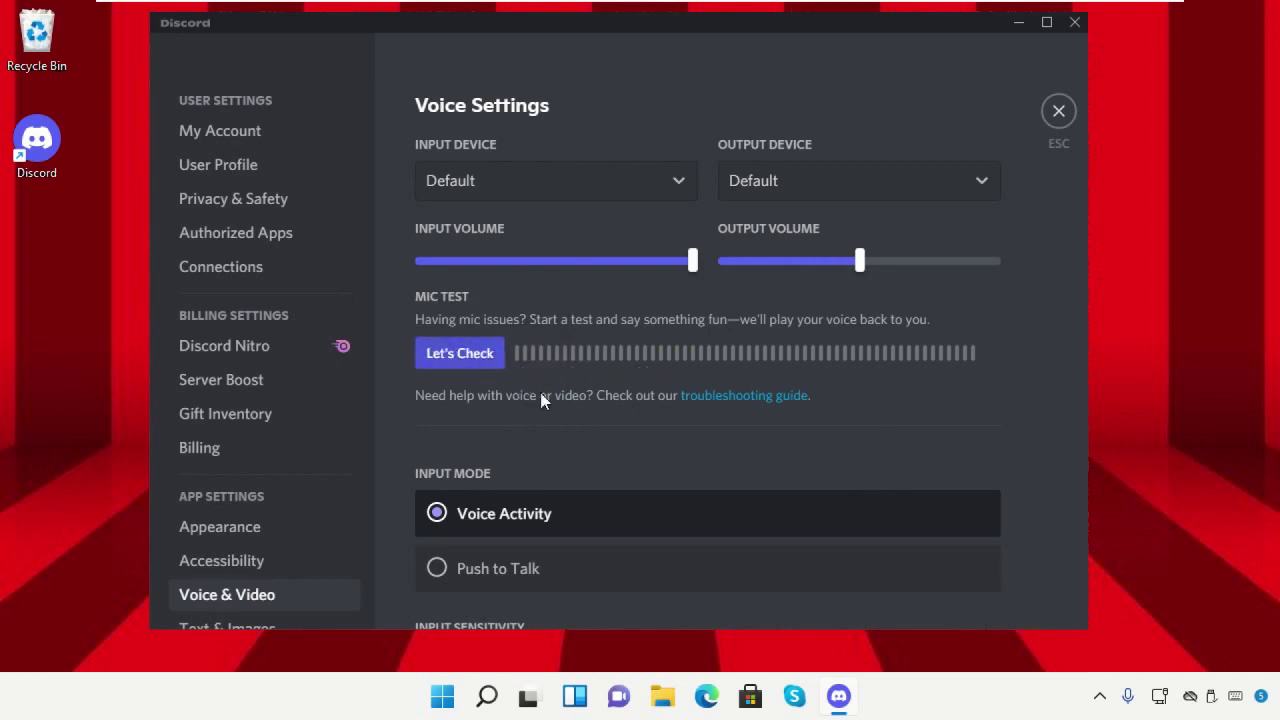
- Set the input device to Microphone (High Definition Audio Device), then run and stop the mic test
click(646, 180)
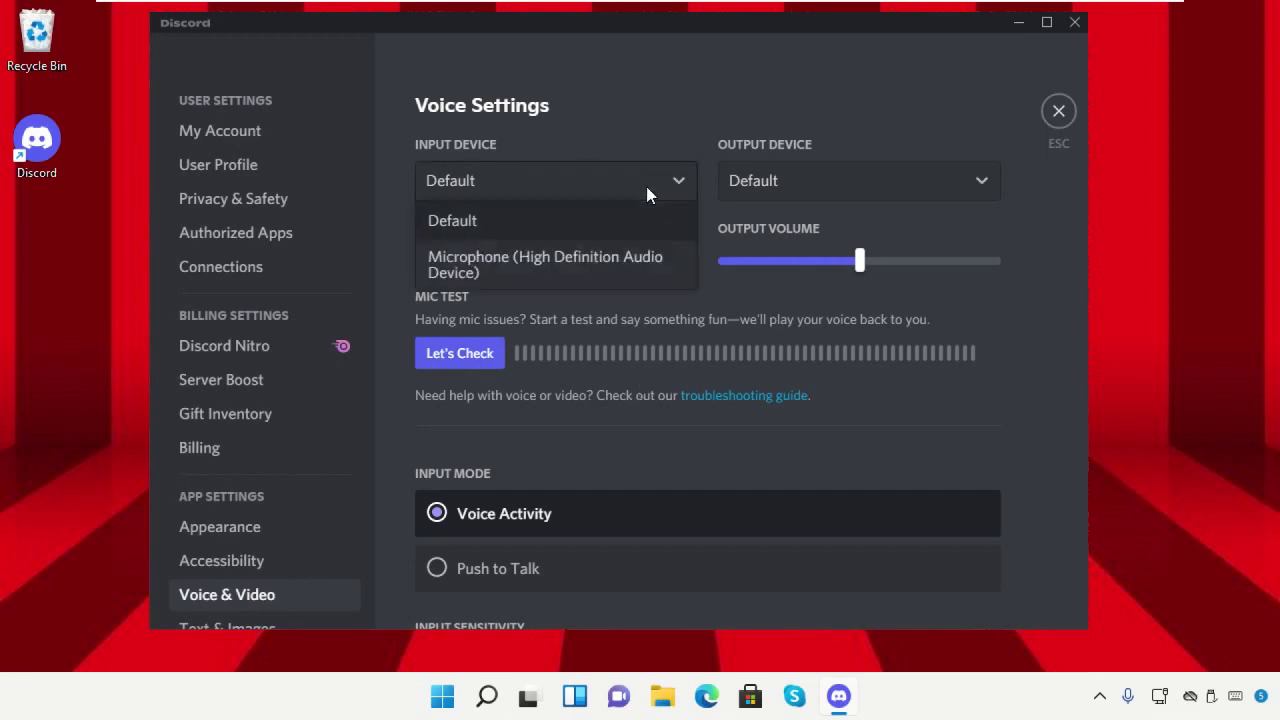
click(603, 260)
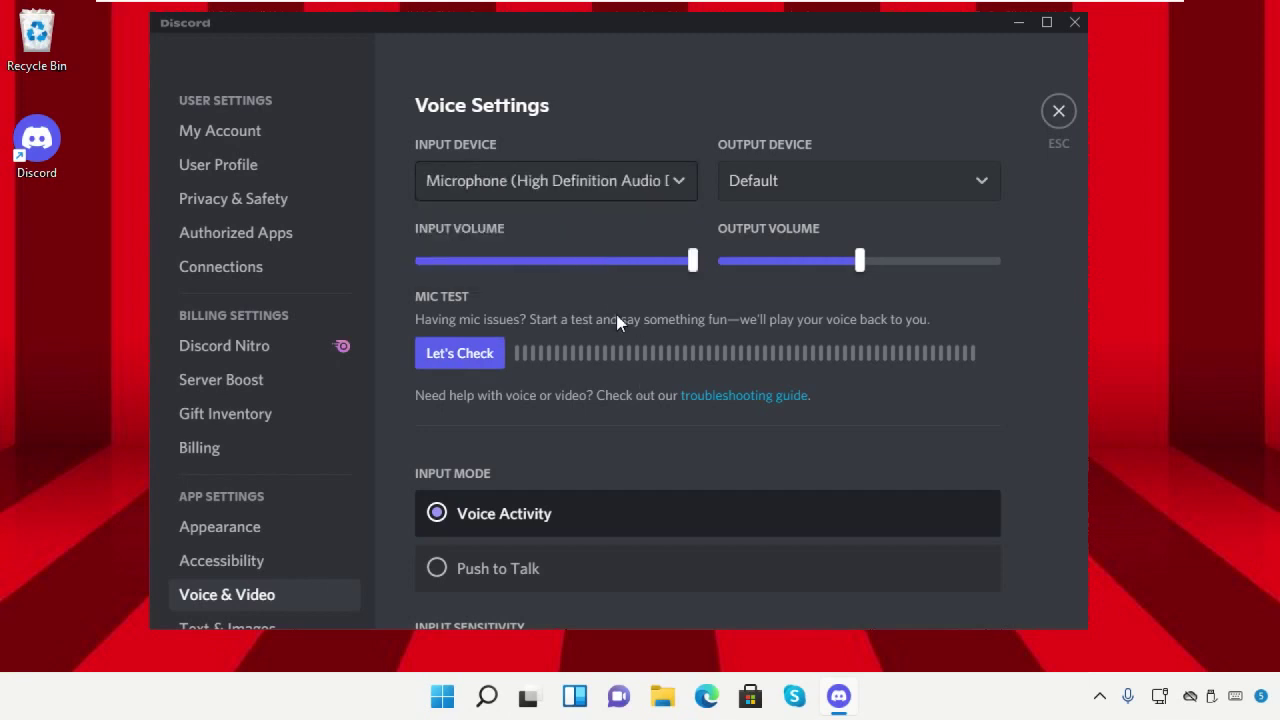
click(483, 365)
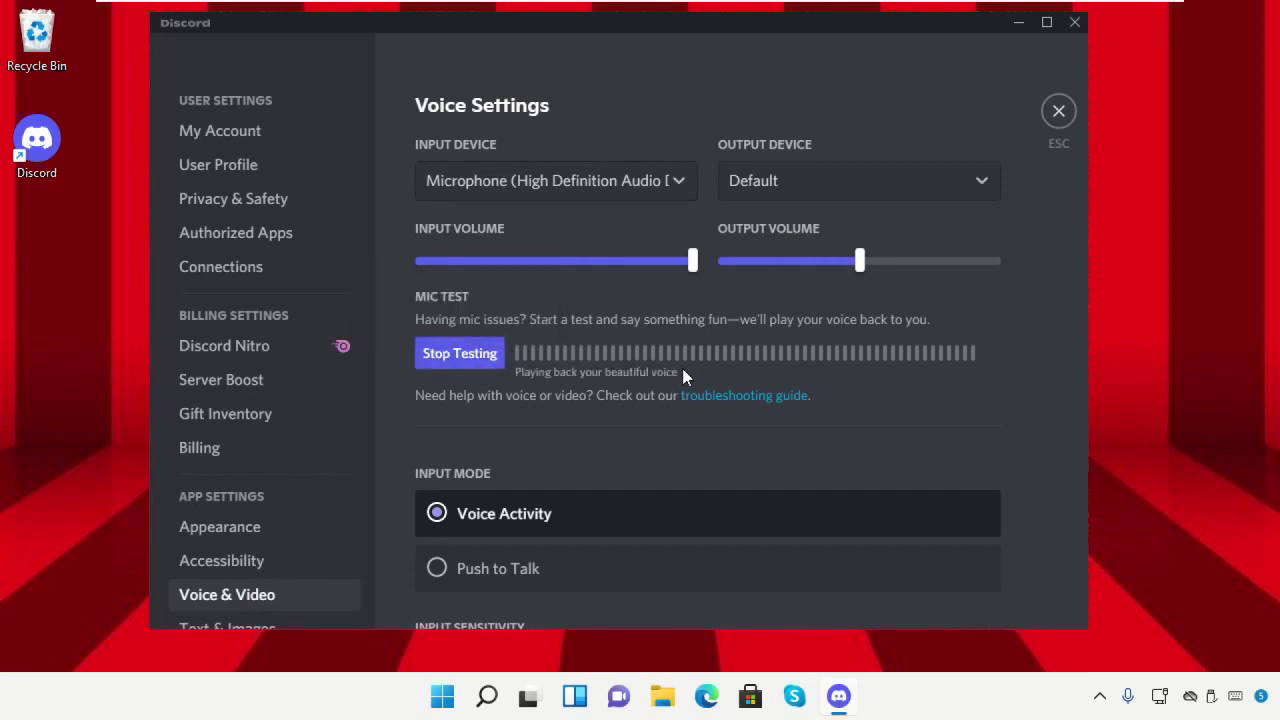
click(490, 355)
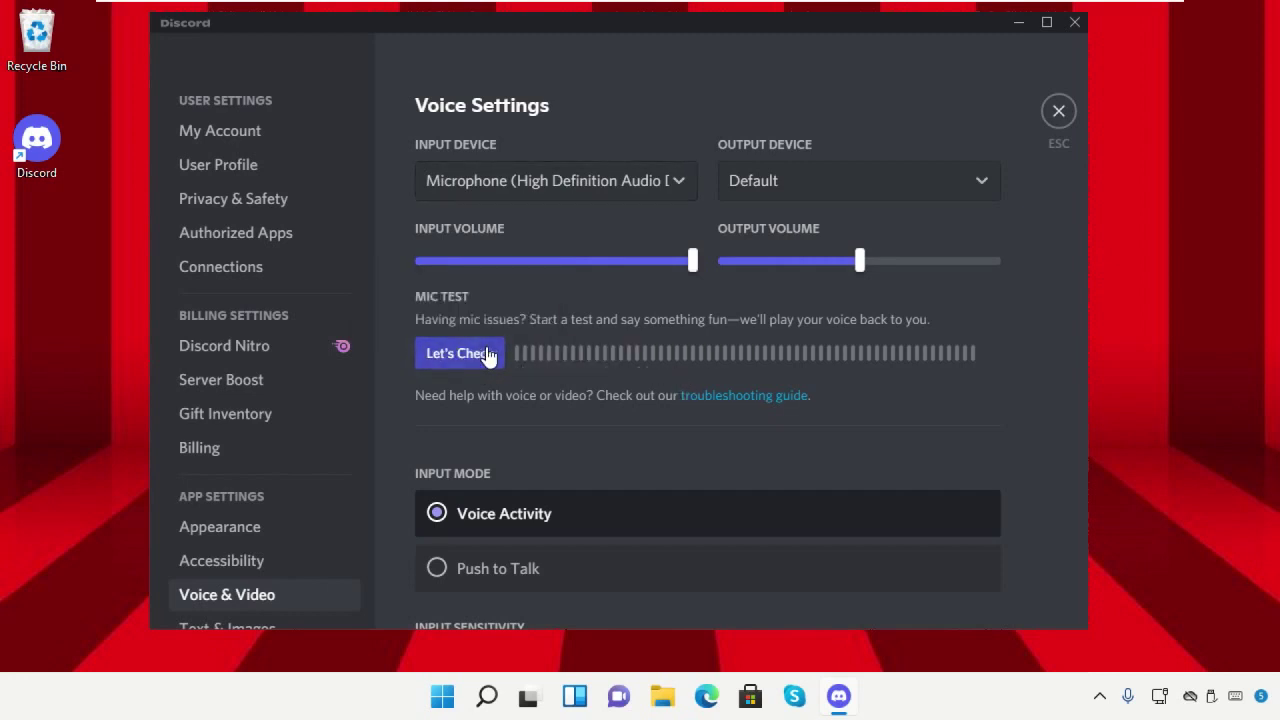
- Turn off automatic input sensitivity, lower the manual sensitivity threshold, and close Discord
scroll(575, 450, down, 1)
scroll(576, 455, down, 1)
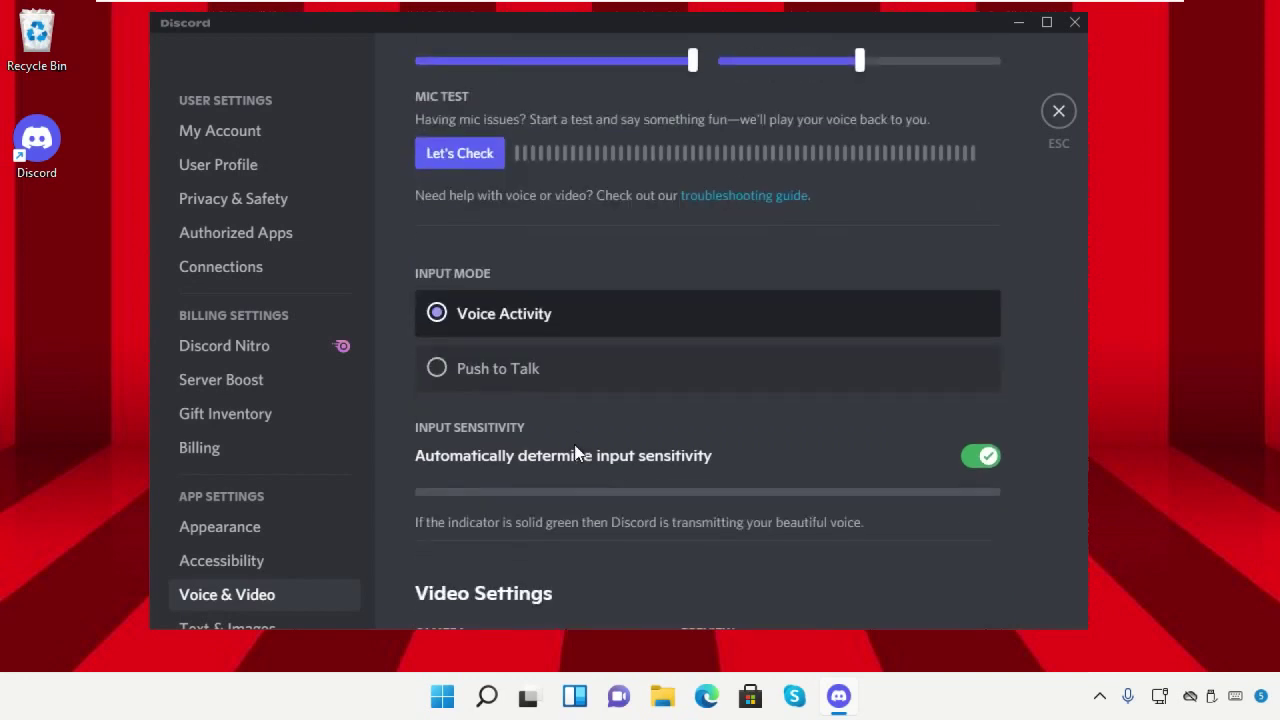
scroll(574, 451, down, 1)
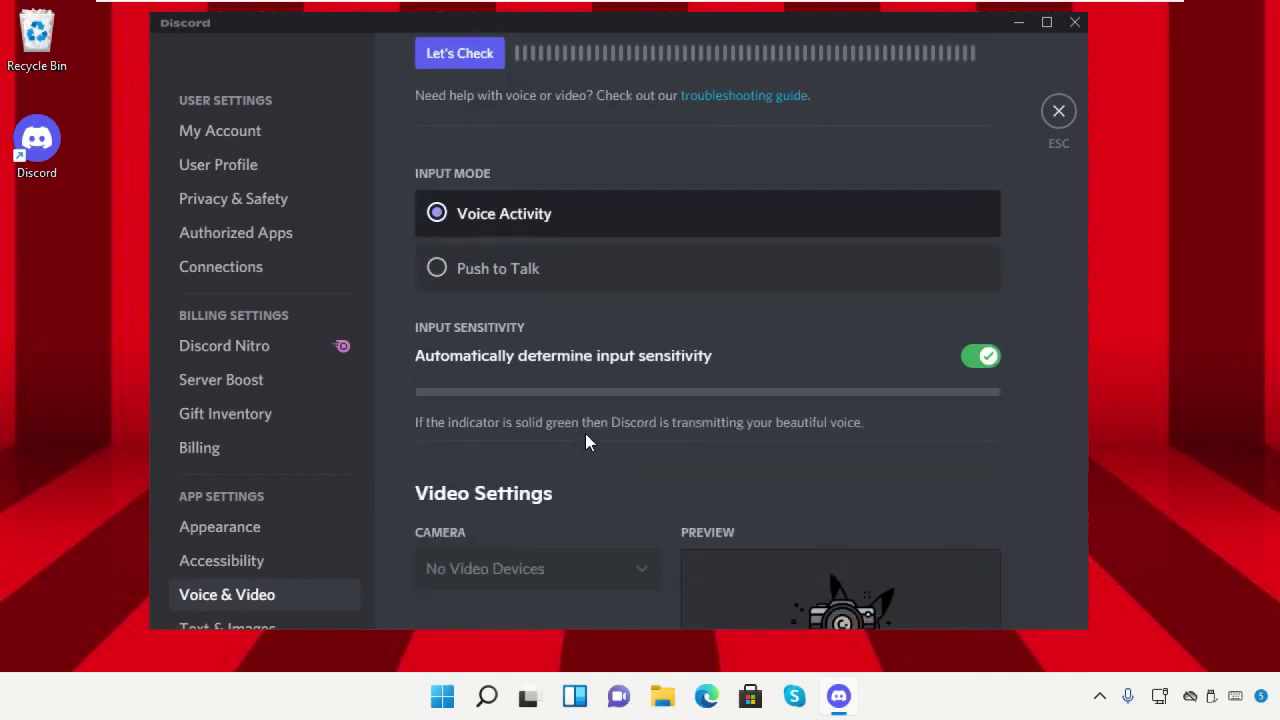
click(982, 357)
drag(649, 394, 570, 398)
scroll(670, 468, down, 1)
scroll(670, 468, up, 3)
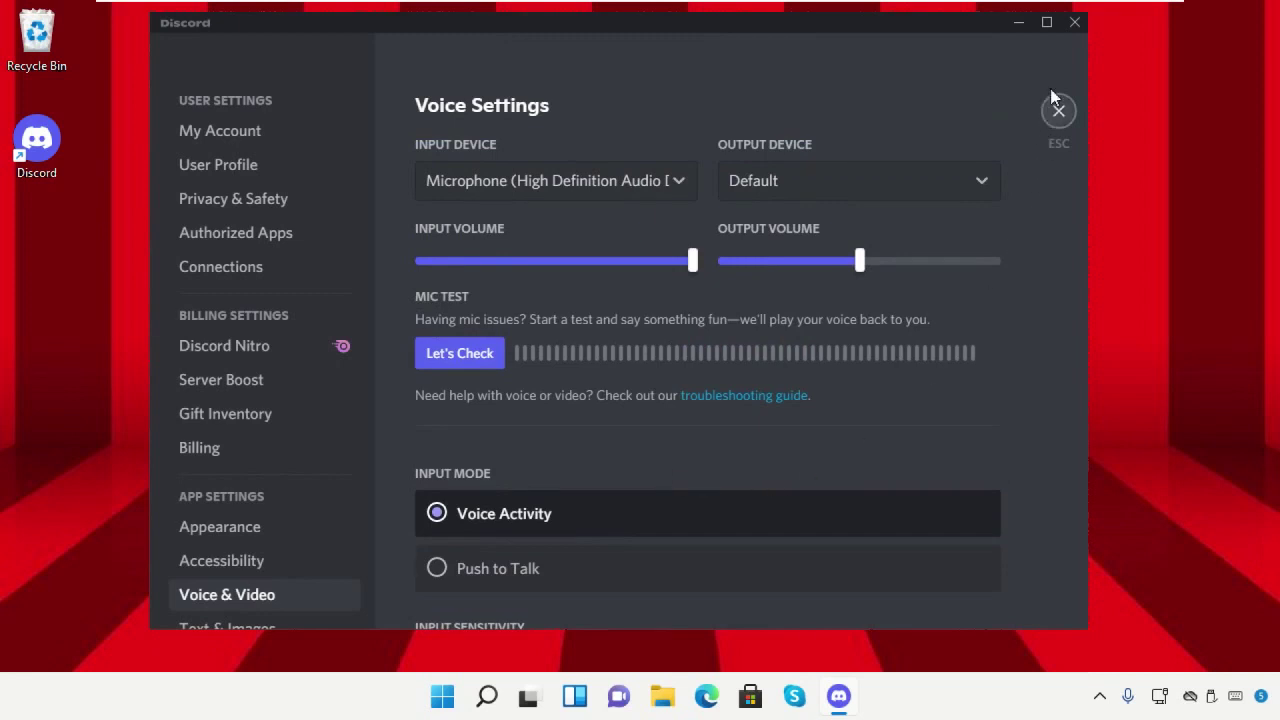
click(1074, 22)
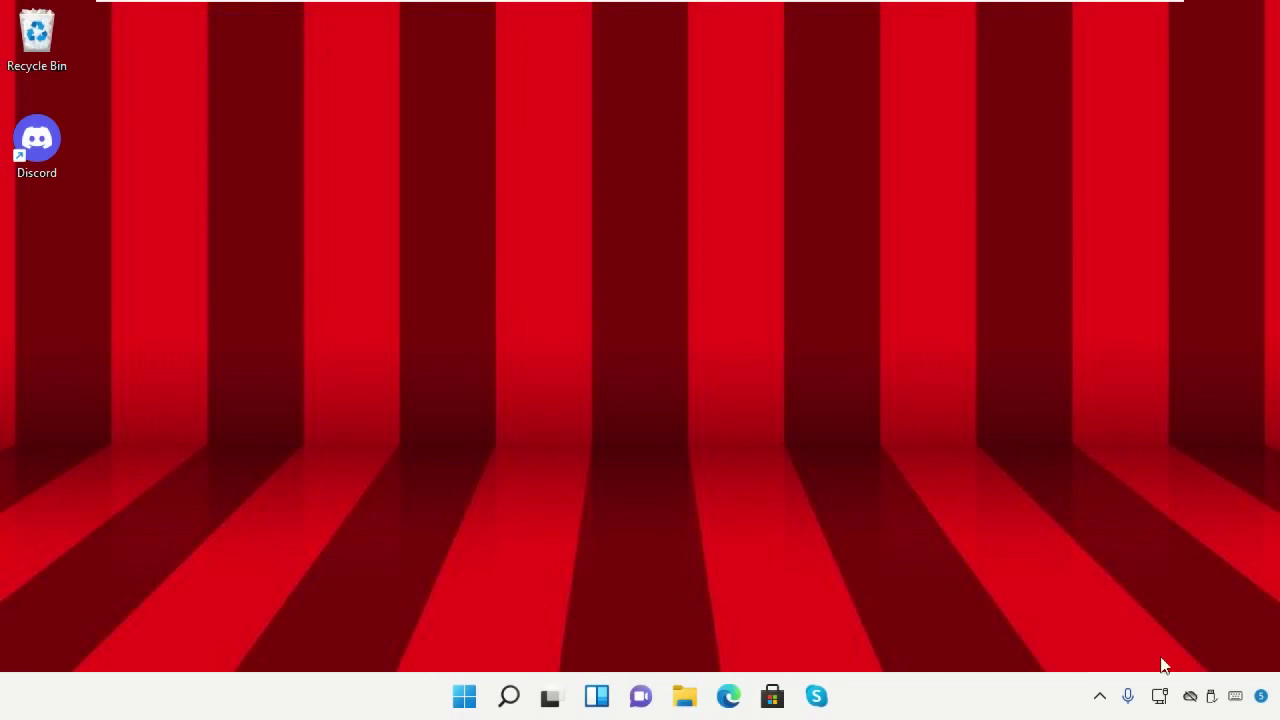
- Open the Windows sound settings and set the microphone's input volume to 100
right_click(1212, 696)
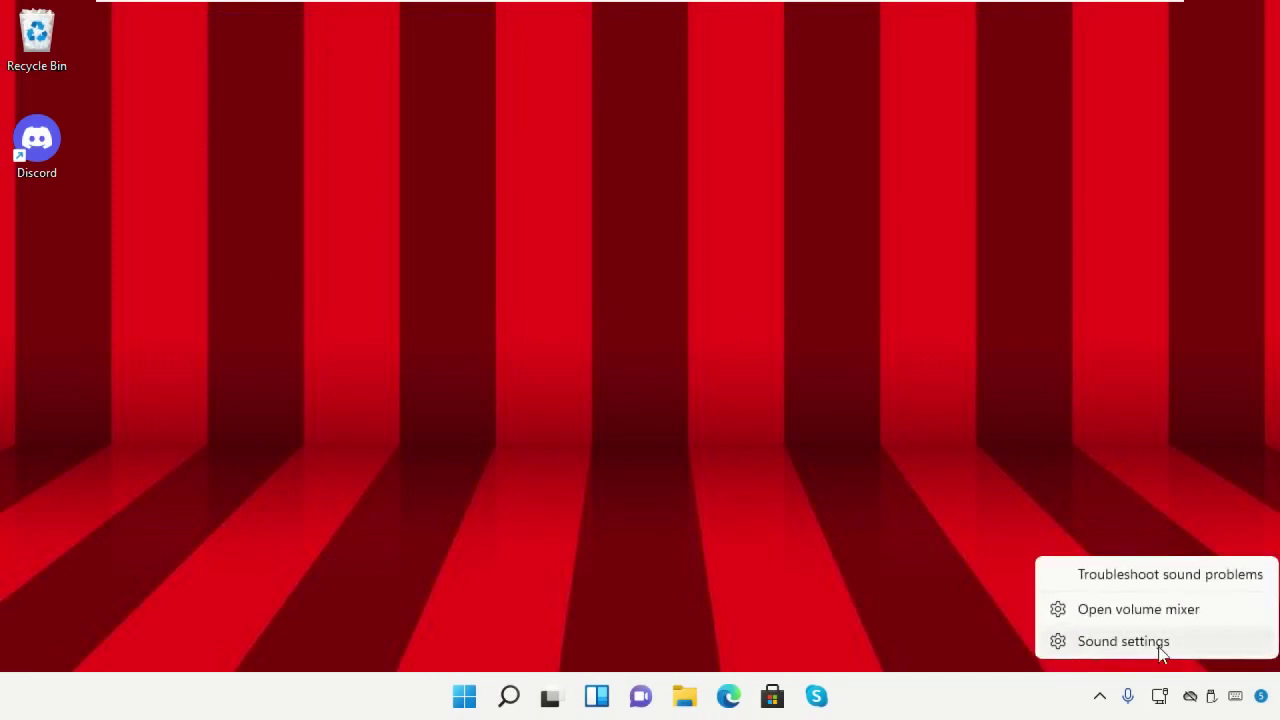
click(1162, 644)
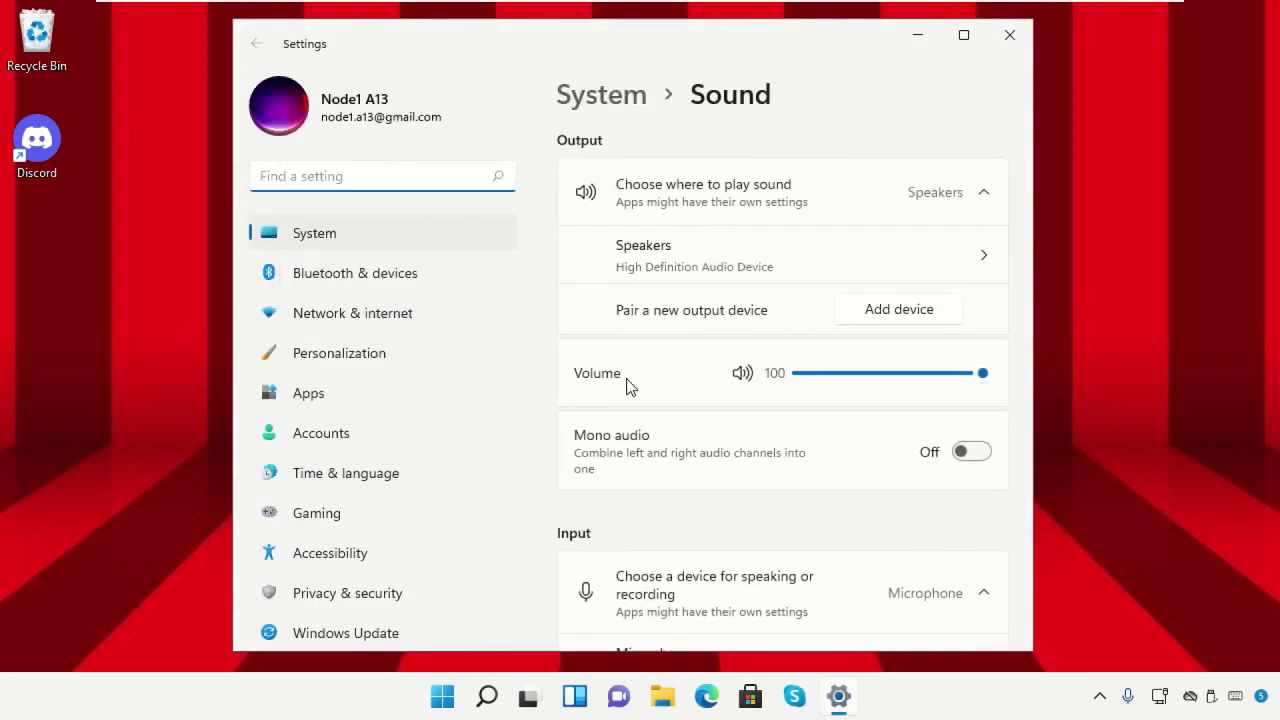
scroll(660, 369, down, 3)
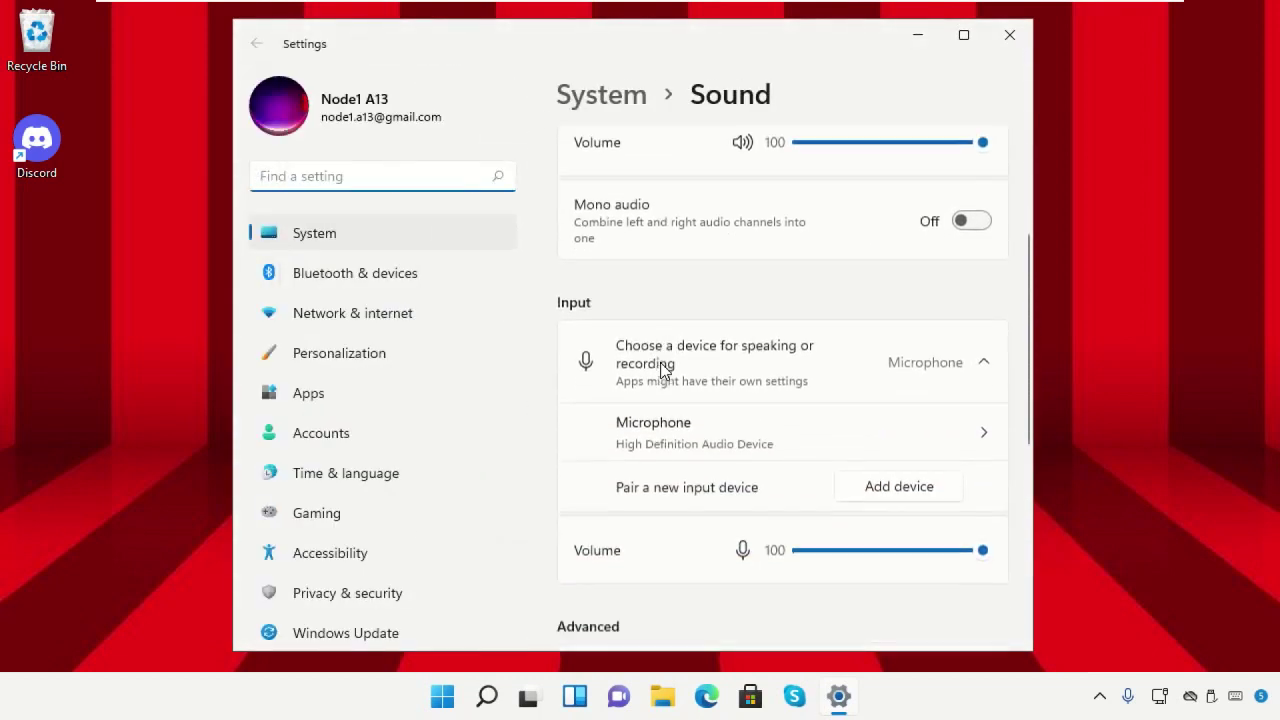
scroll(660, 369, down, 2)
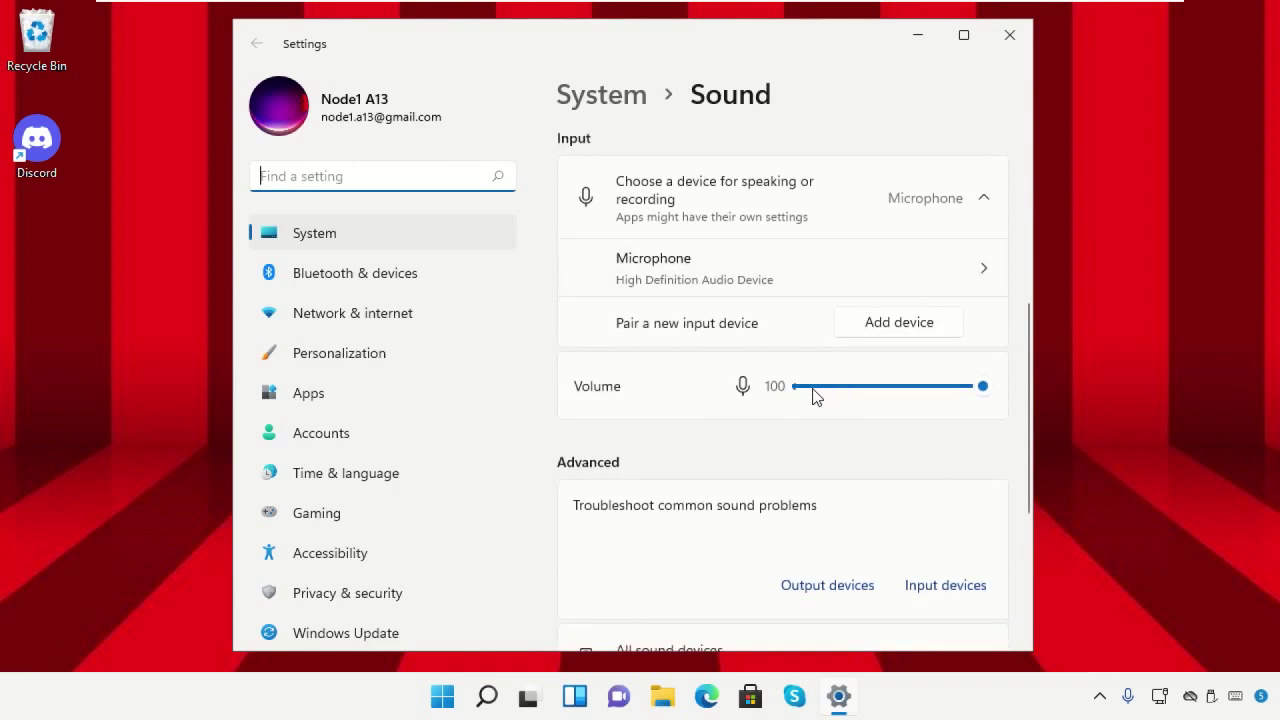
click(969, 395)
drag(969, 398, 991, 397)
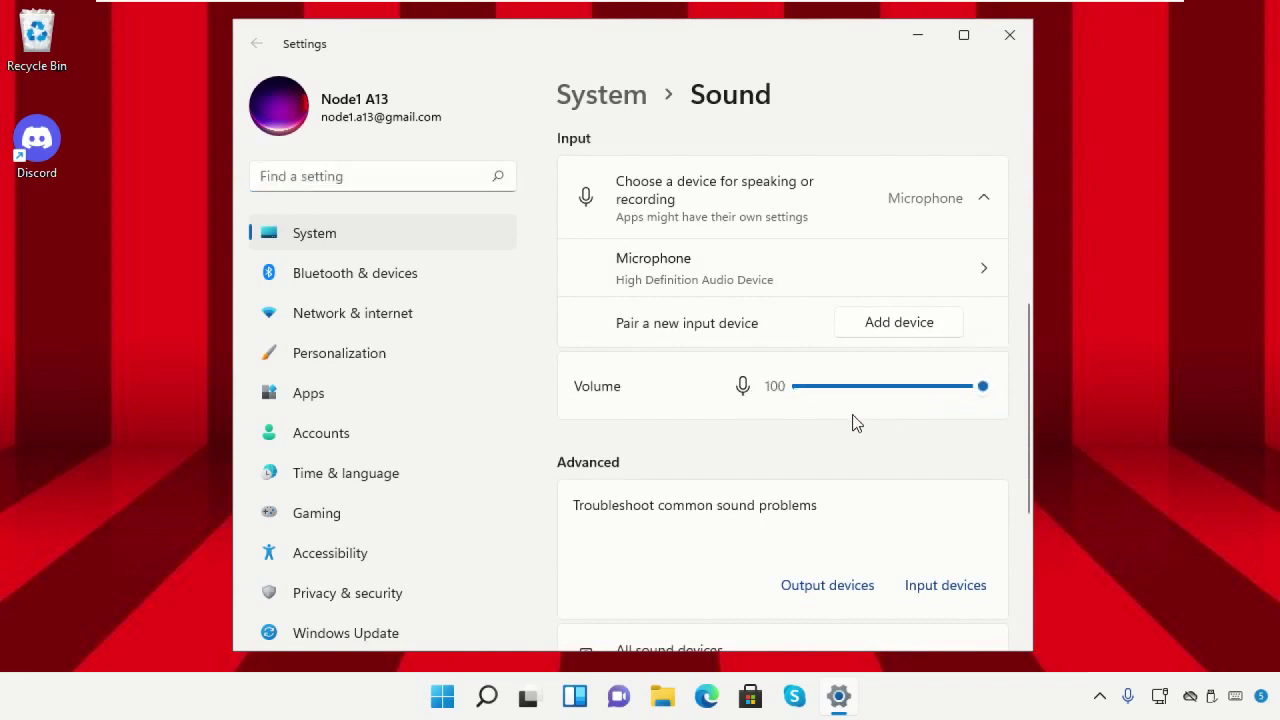
- Open the classic Sound dialog from the advanced sound settings and show the properties of the Microphone recording device
scroll(853, 423, down, 3)
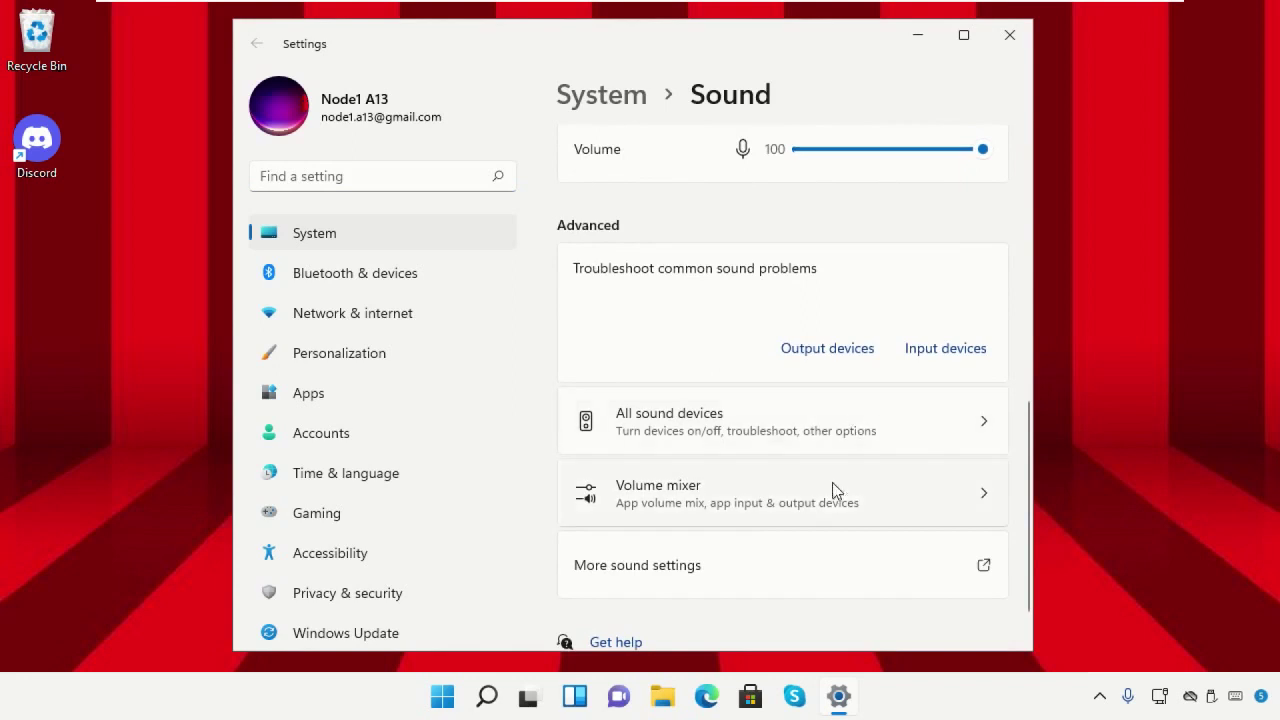
scroll(829, 494, down, 1)
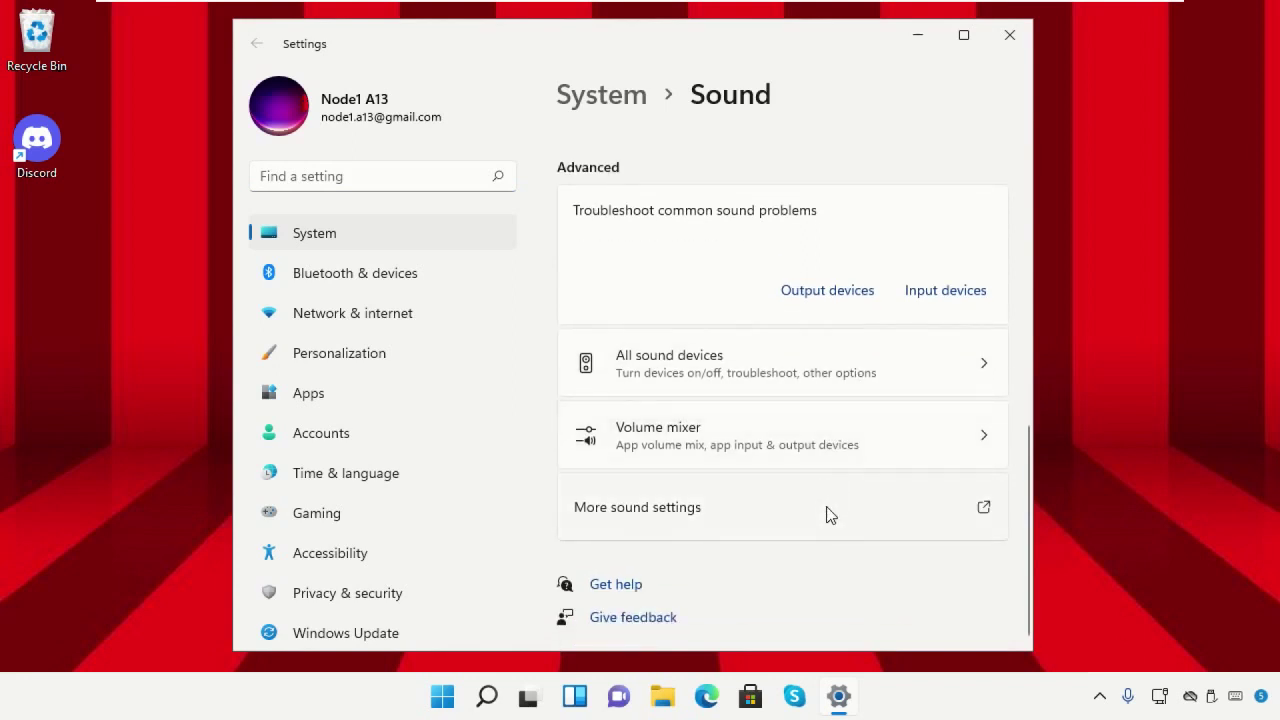
click(828, 515)
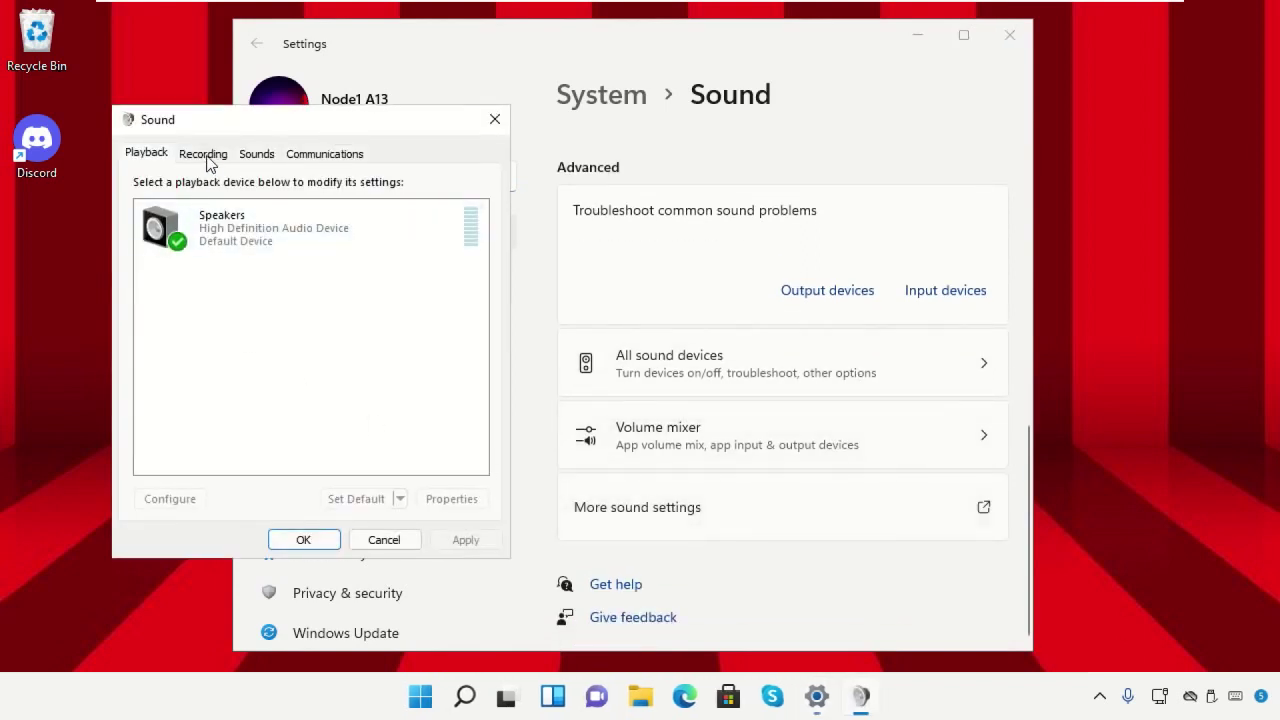
drag(287, 125, 584, 61)
click(500, 90)
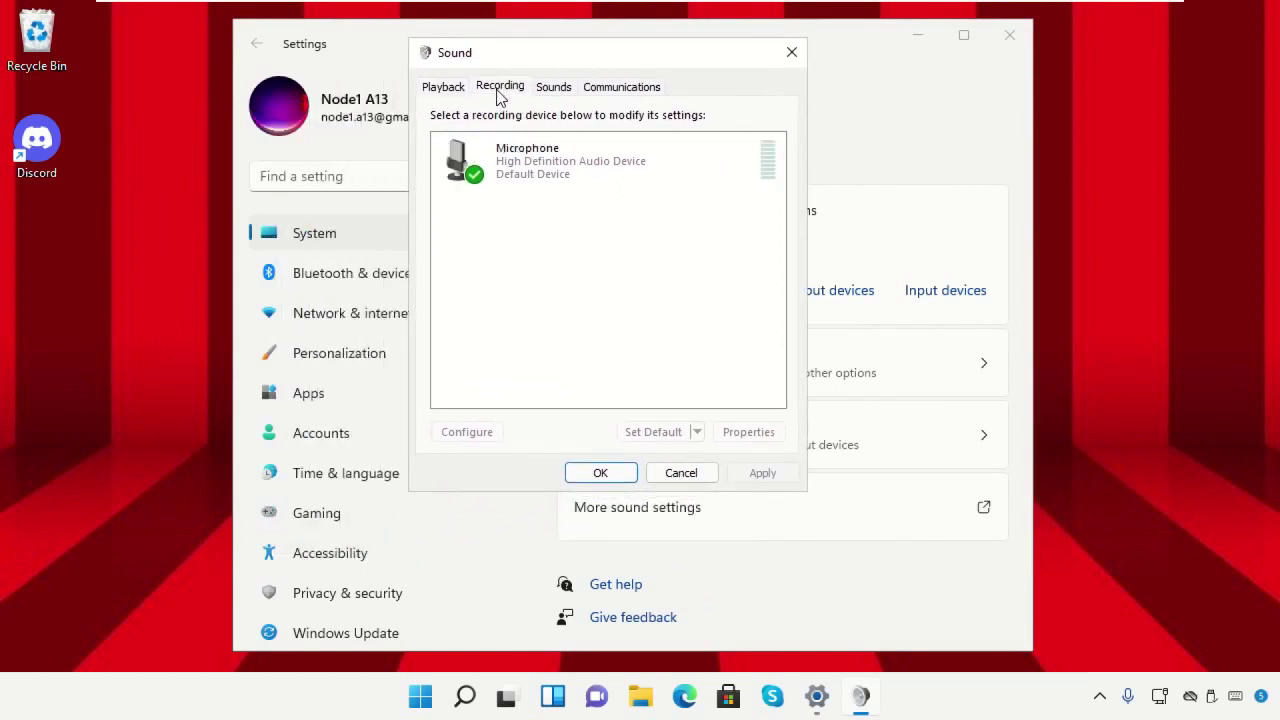
right_click(623, 172)
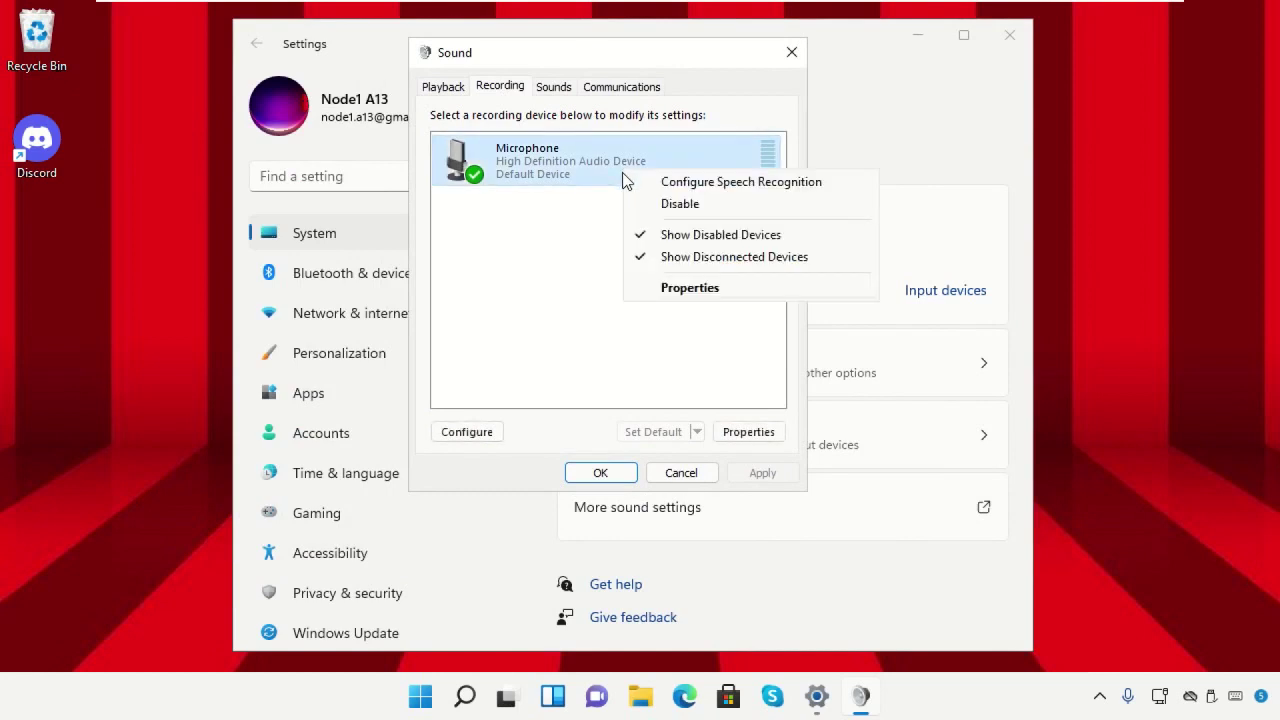
click(654, 289)
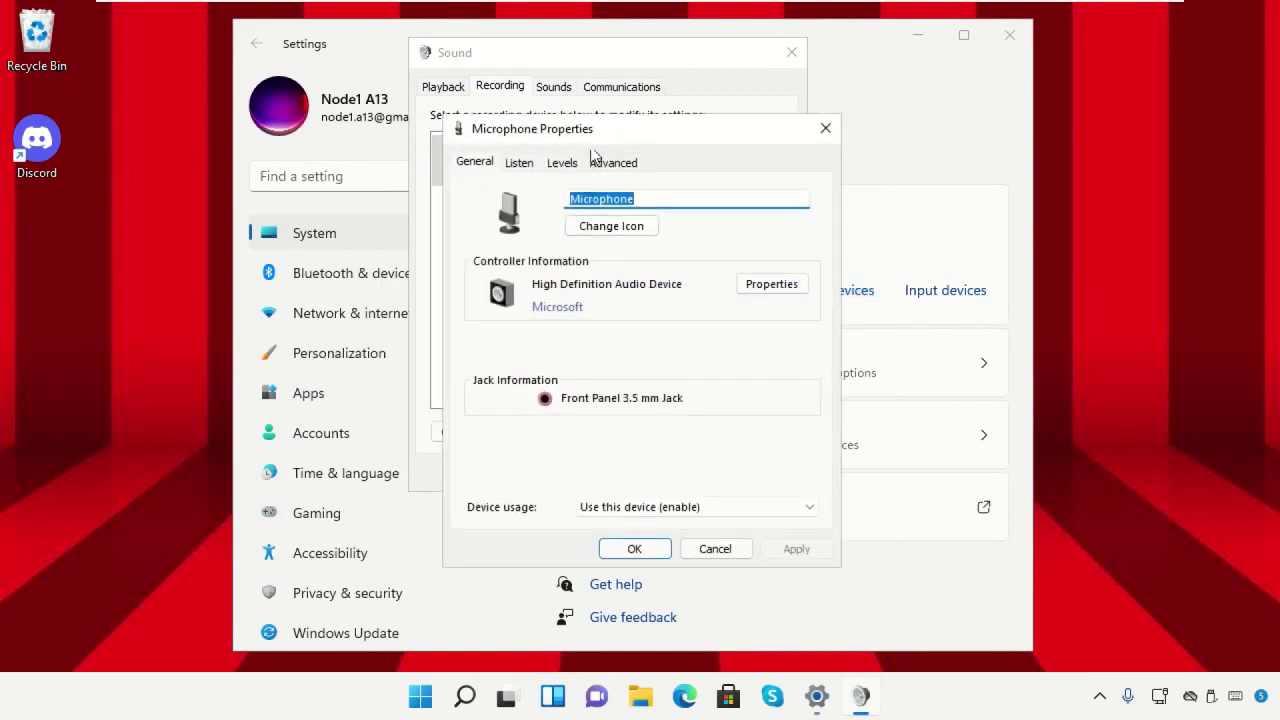
drag(600, 128, 571, 61)
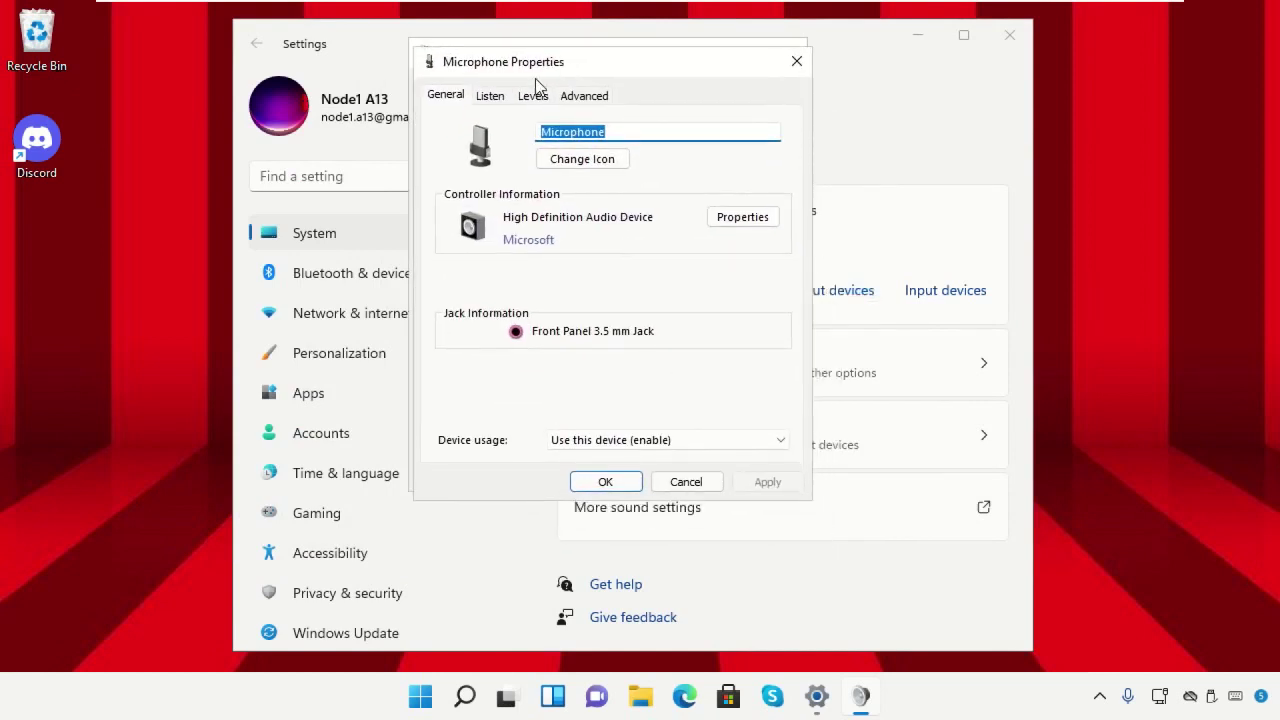
- Enable listening to the microphone, with playback through the Default Playback Device
click(488, 96)
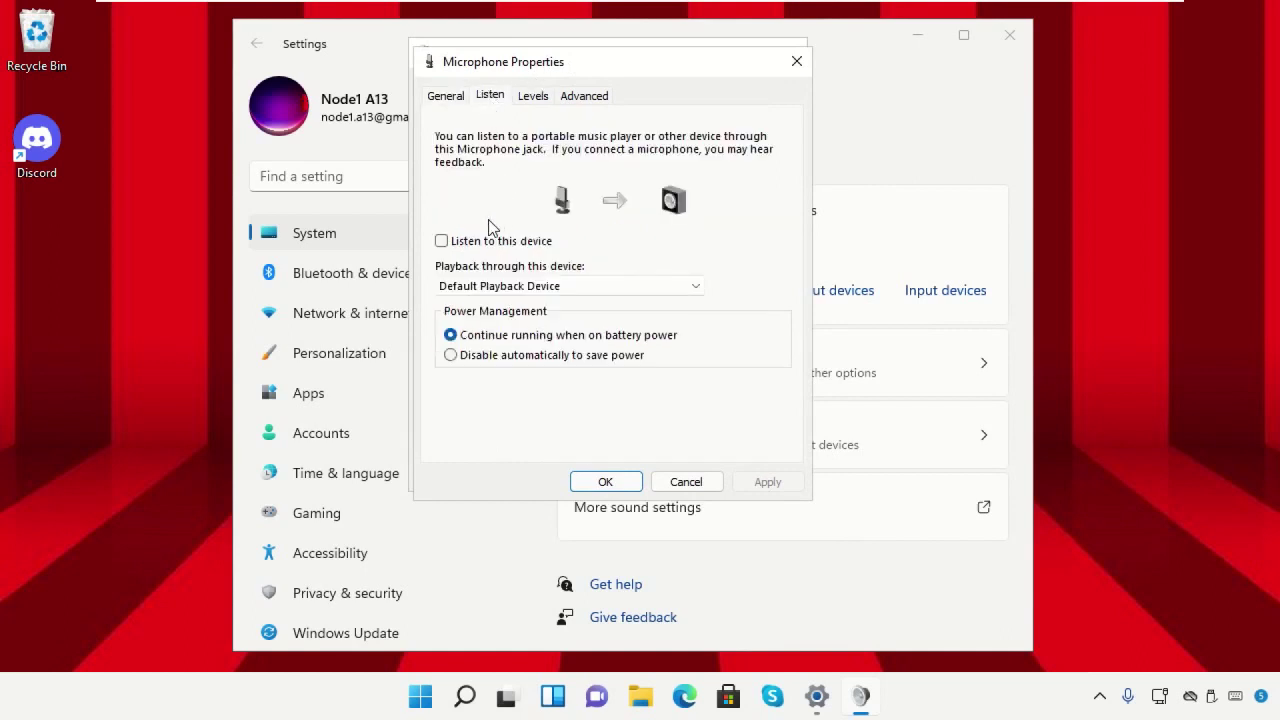
click(447, 245)
click(553, 287)
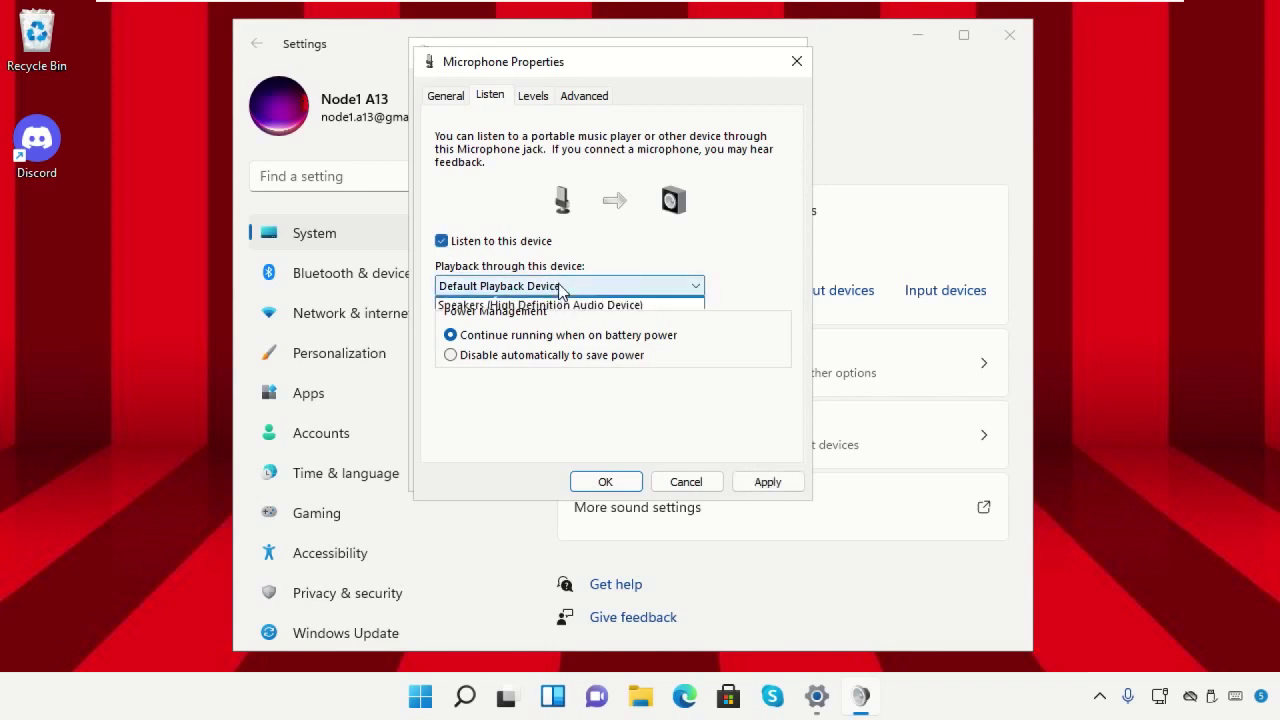
click(563, 304)
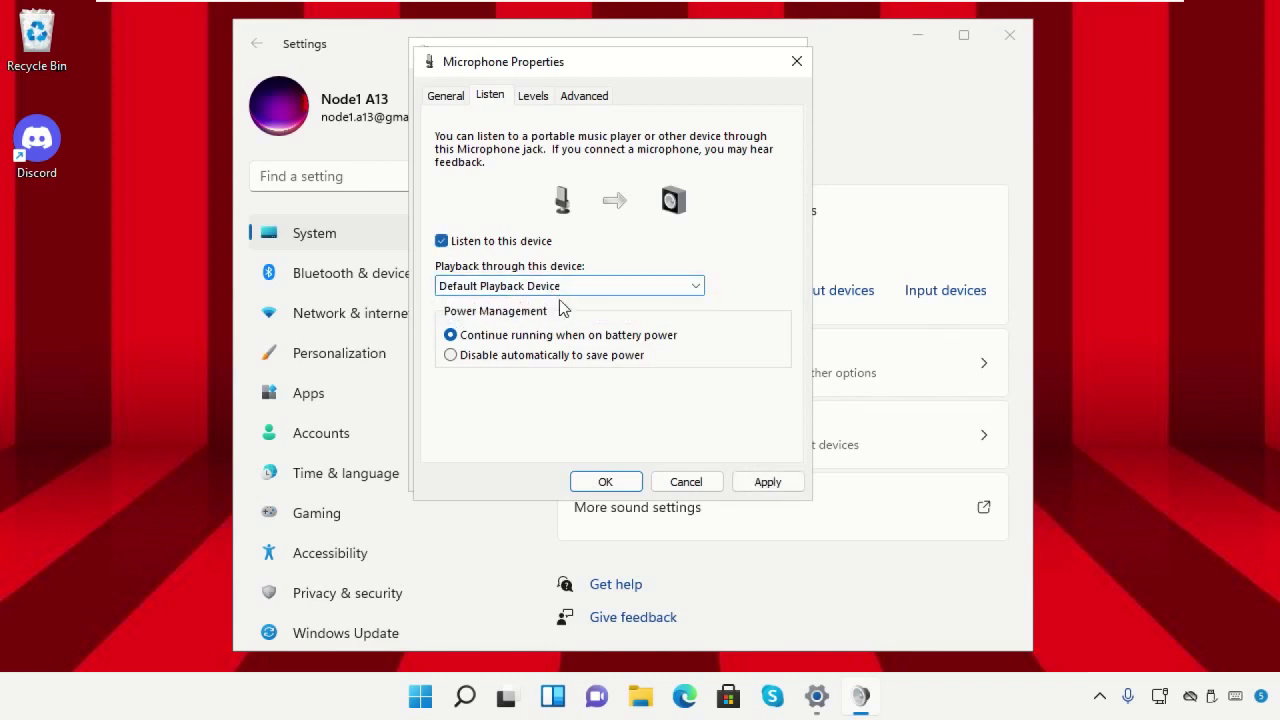
- Disallow exclusive application control of the microphone, choose the 2 channel, 16 bit, 44100 Hz (CD Quality) format, apply, and close both dialogs
click(546, 97)
click(572, 99)
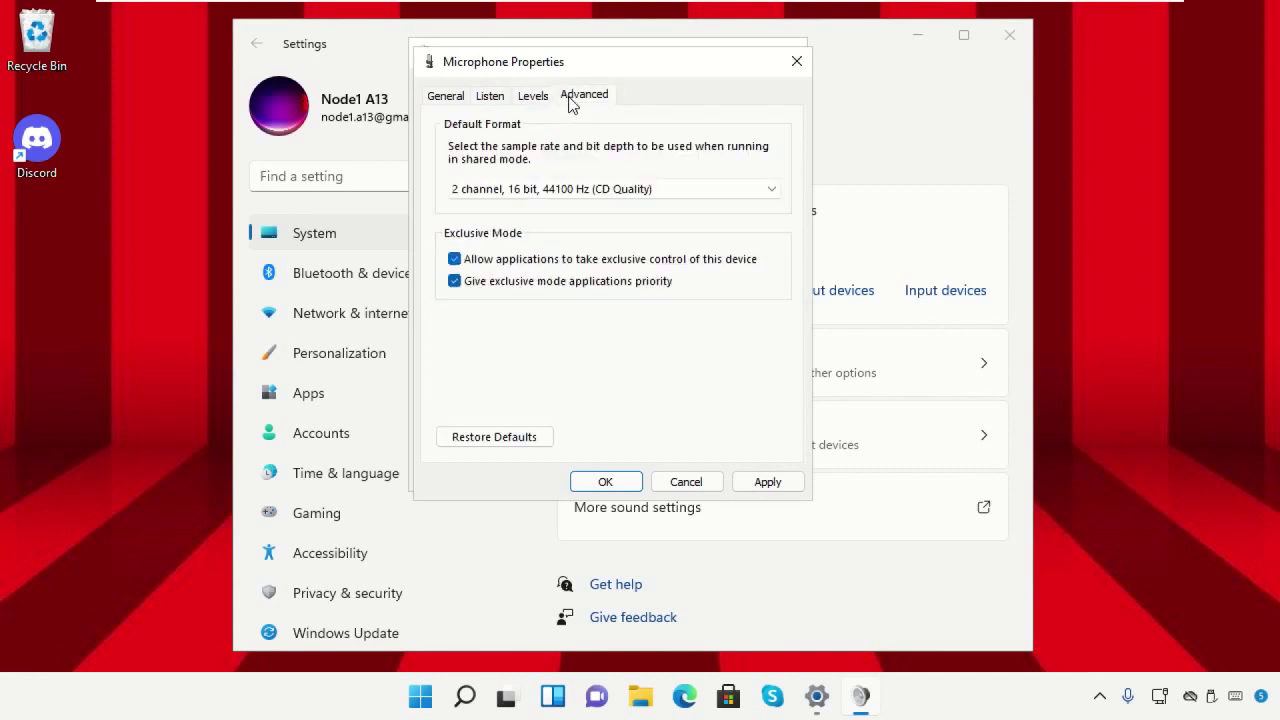
click(463, 259)
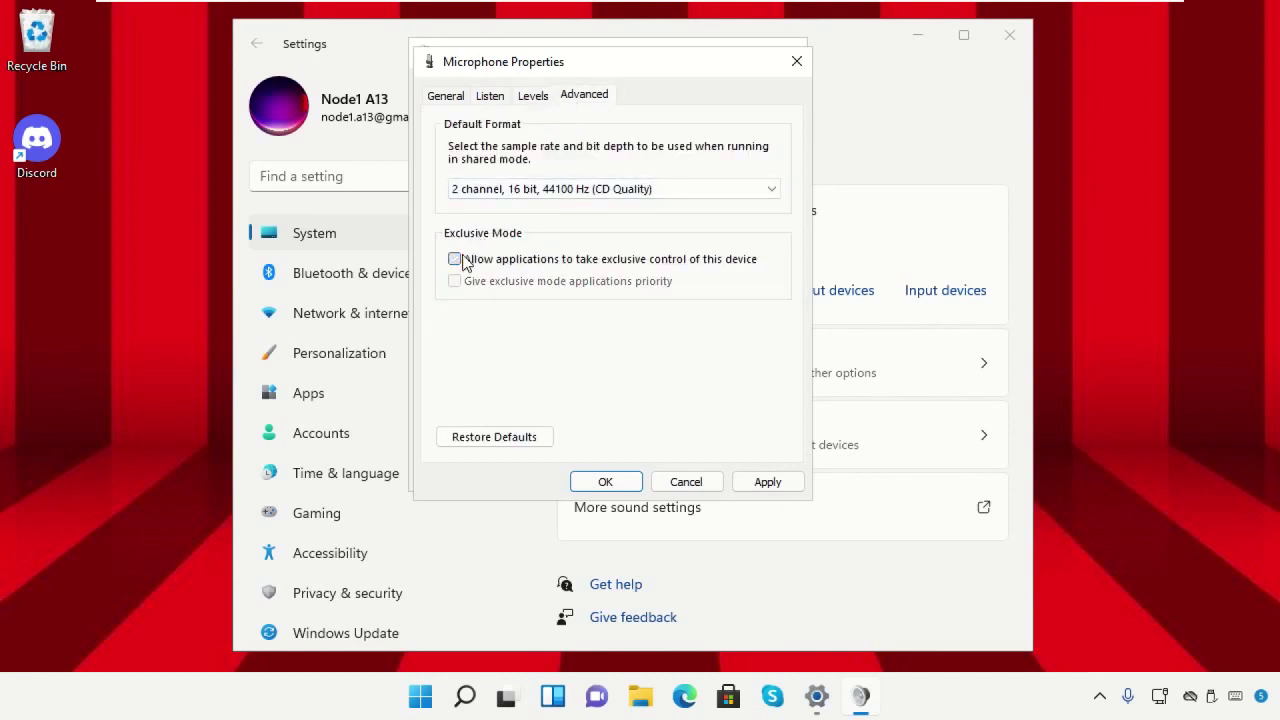
click(655, 190)
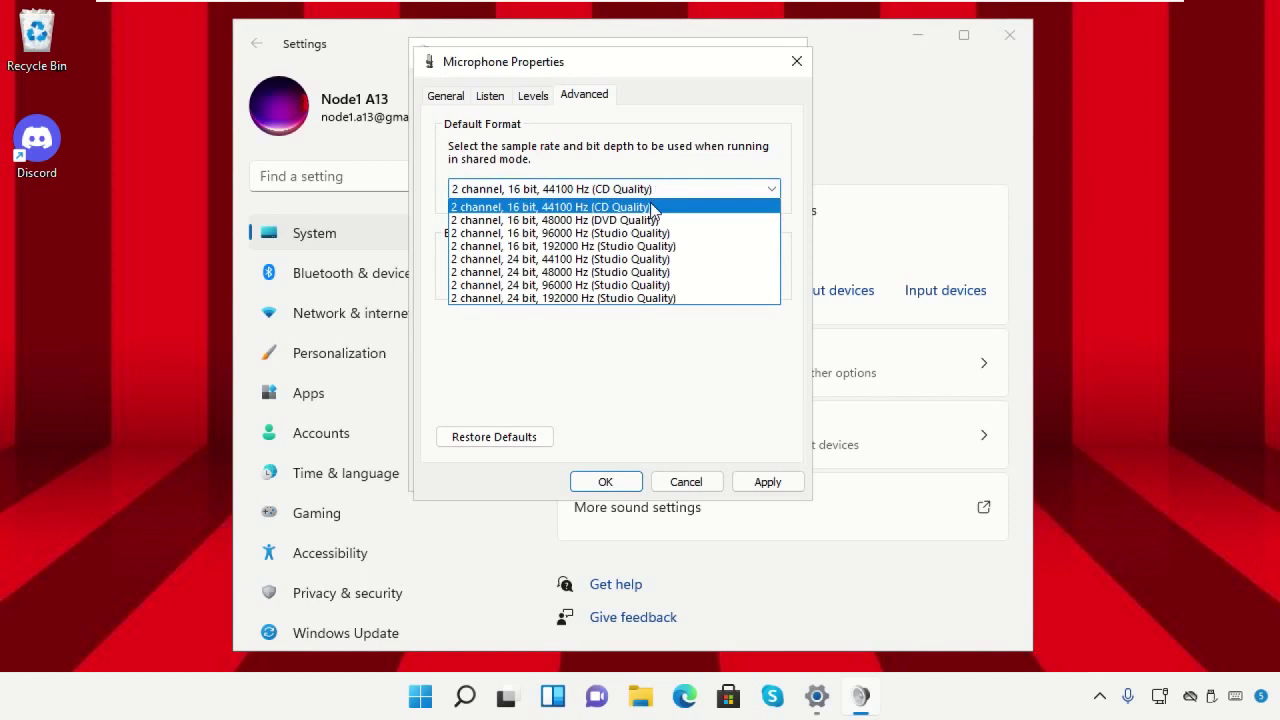
click(652, 207)
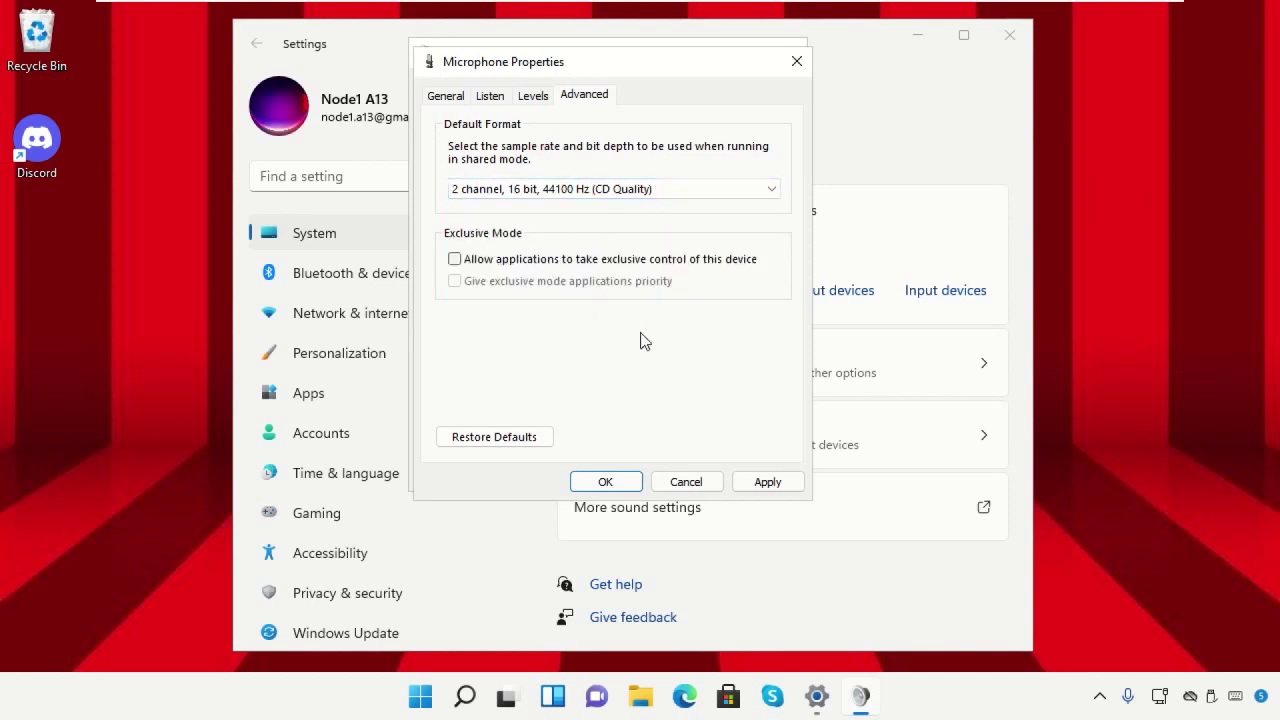
click(765, 481)
click(606, 478)
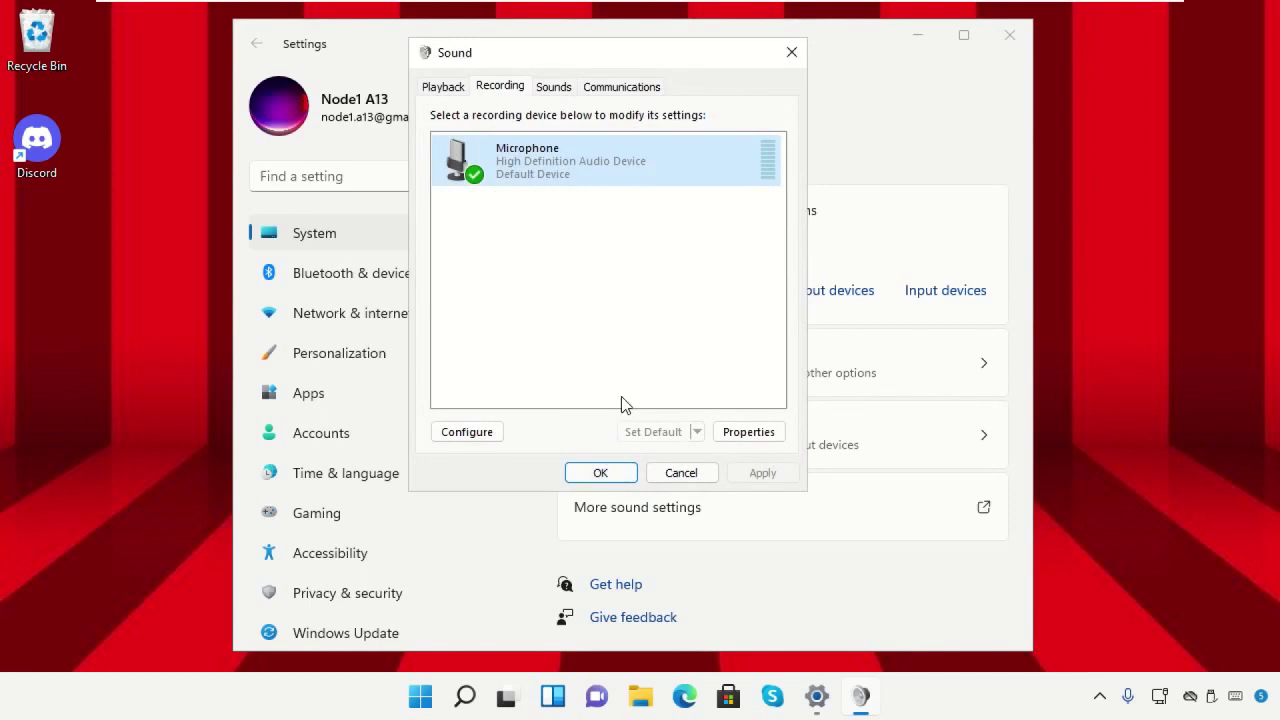
click(612, 474)
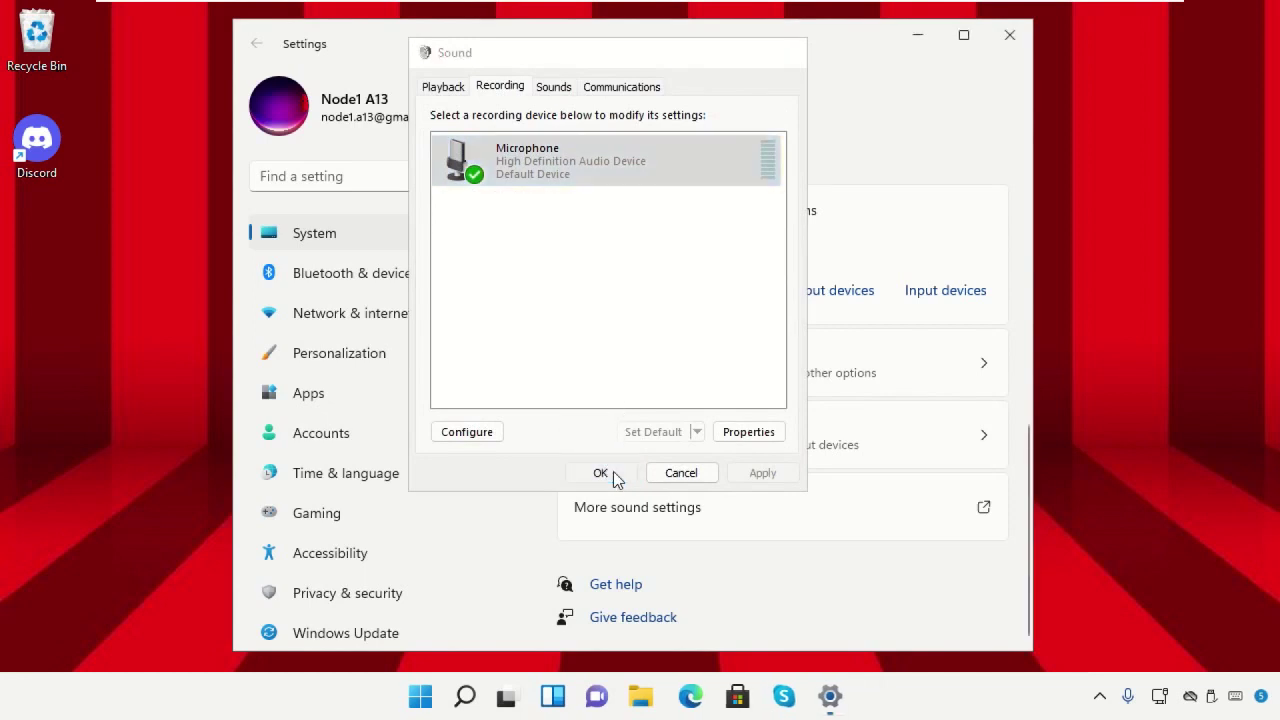
- Run and stop the microphone test in the input device's properties in Settings, and close Settings
scroll(823, 497, up, 5)
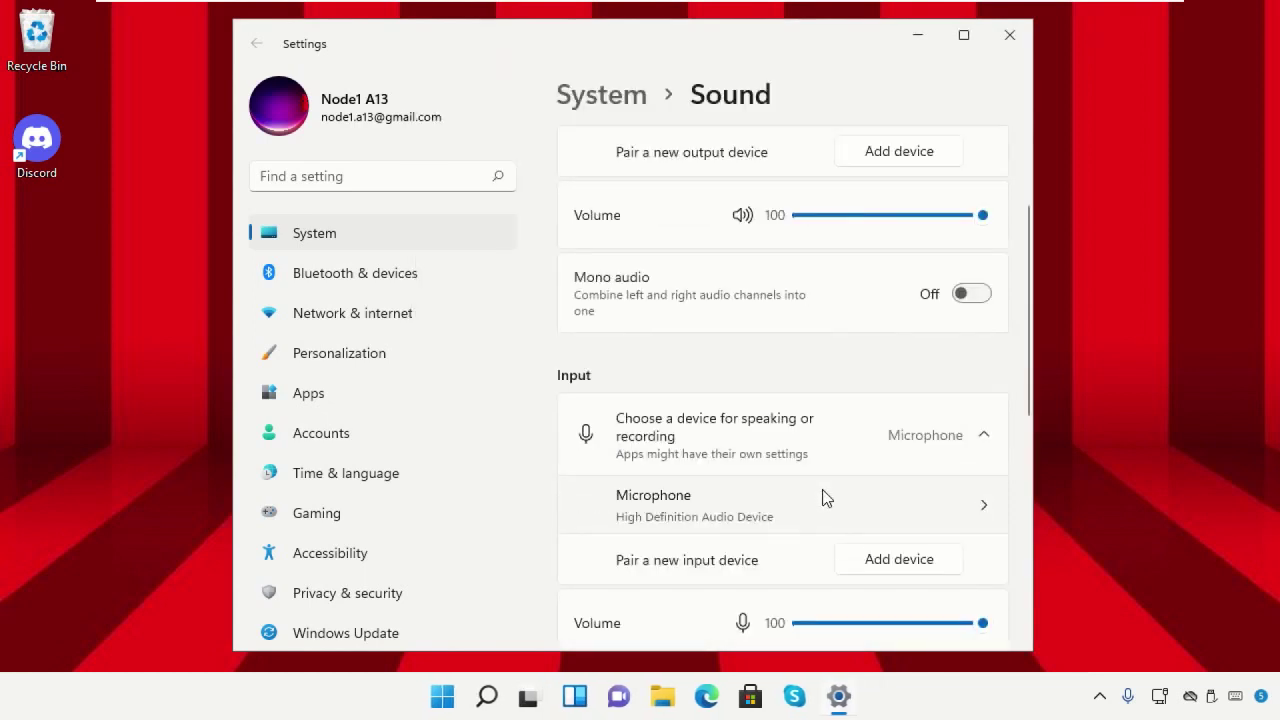
scroll(823, 497, down, 1)
click(768, 378)
click(768, 378)
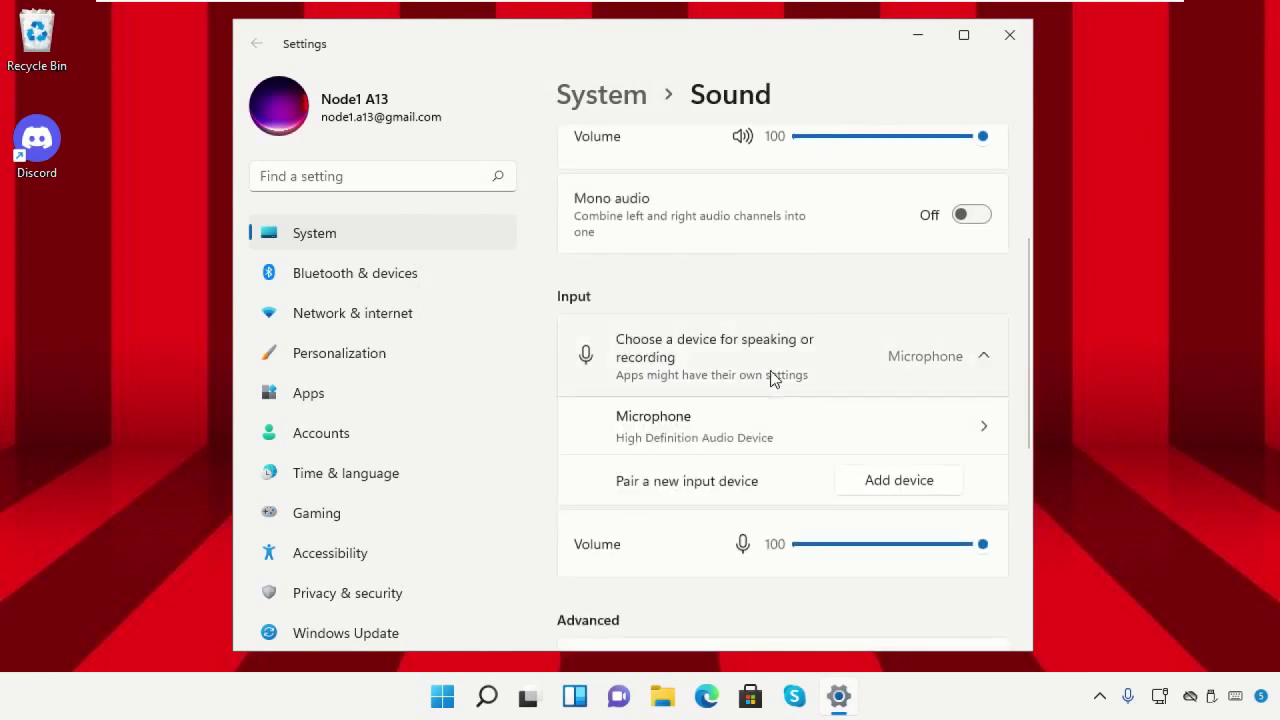
click(756, 437)
scroll(754, 437, down, 3)
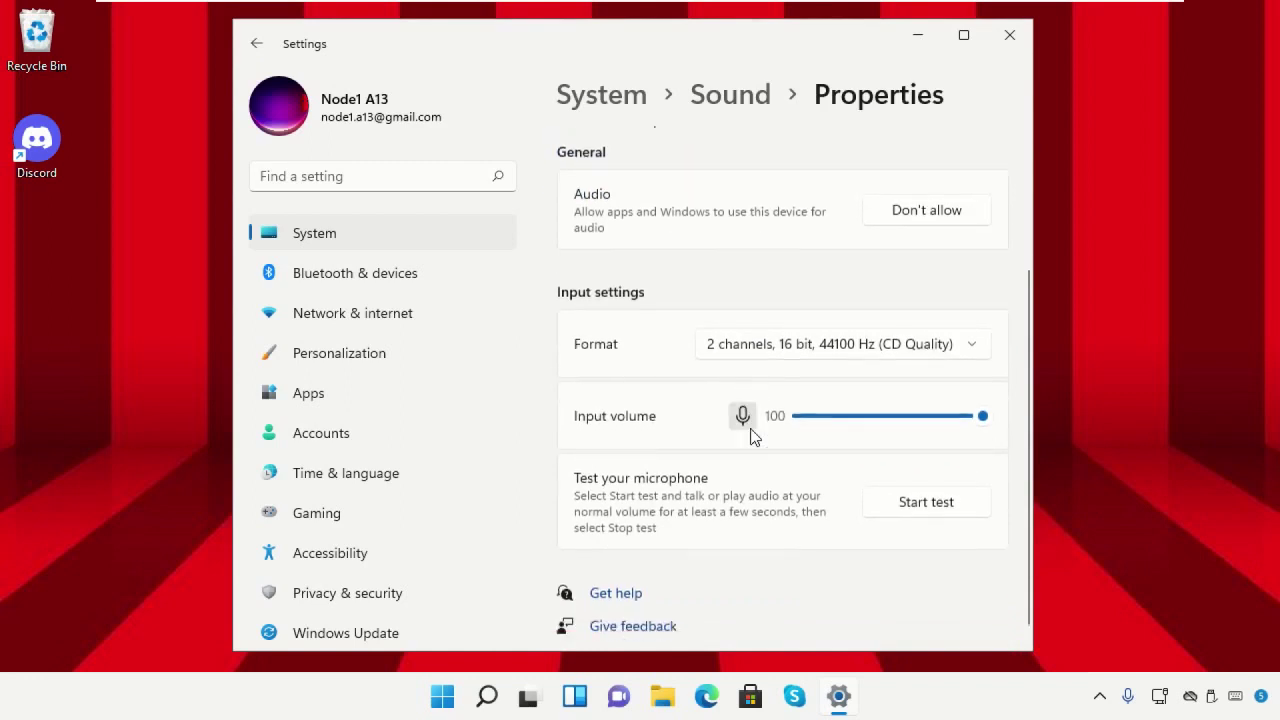
click(878, 502)
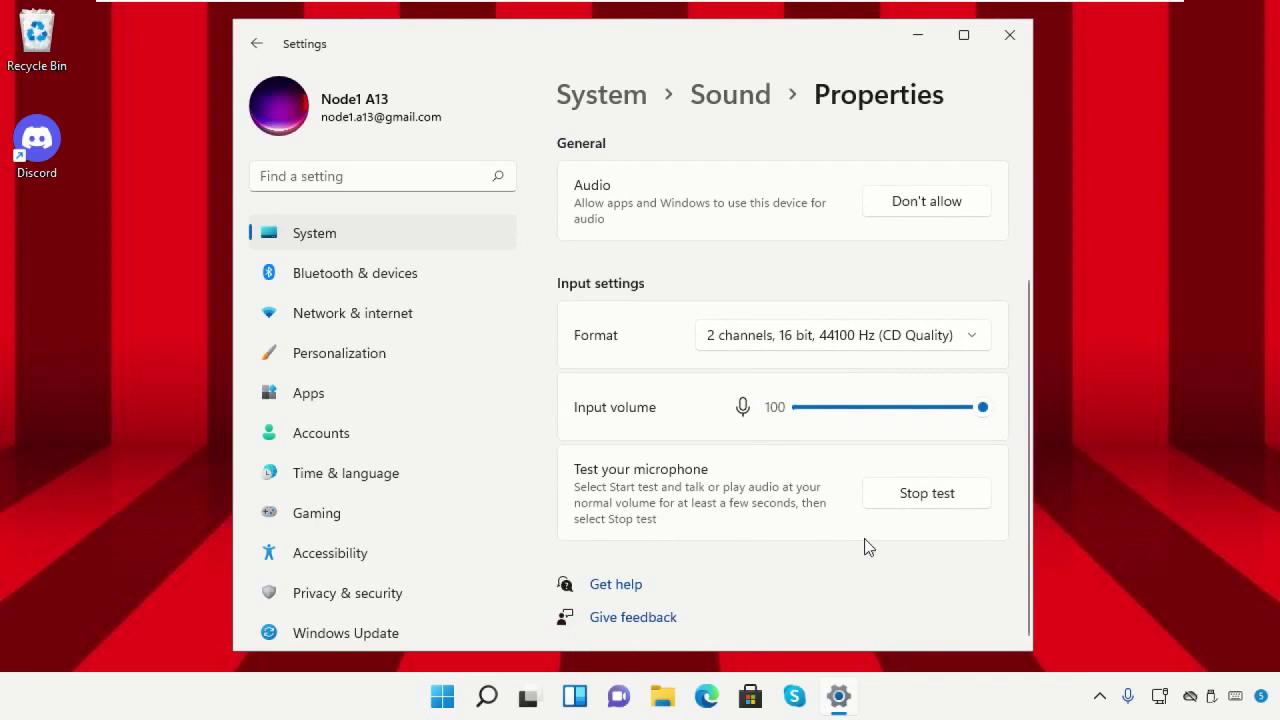
click(924, 497)
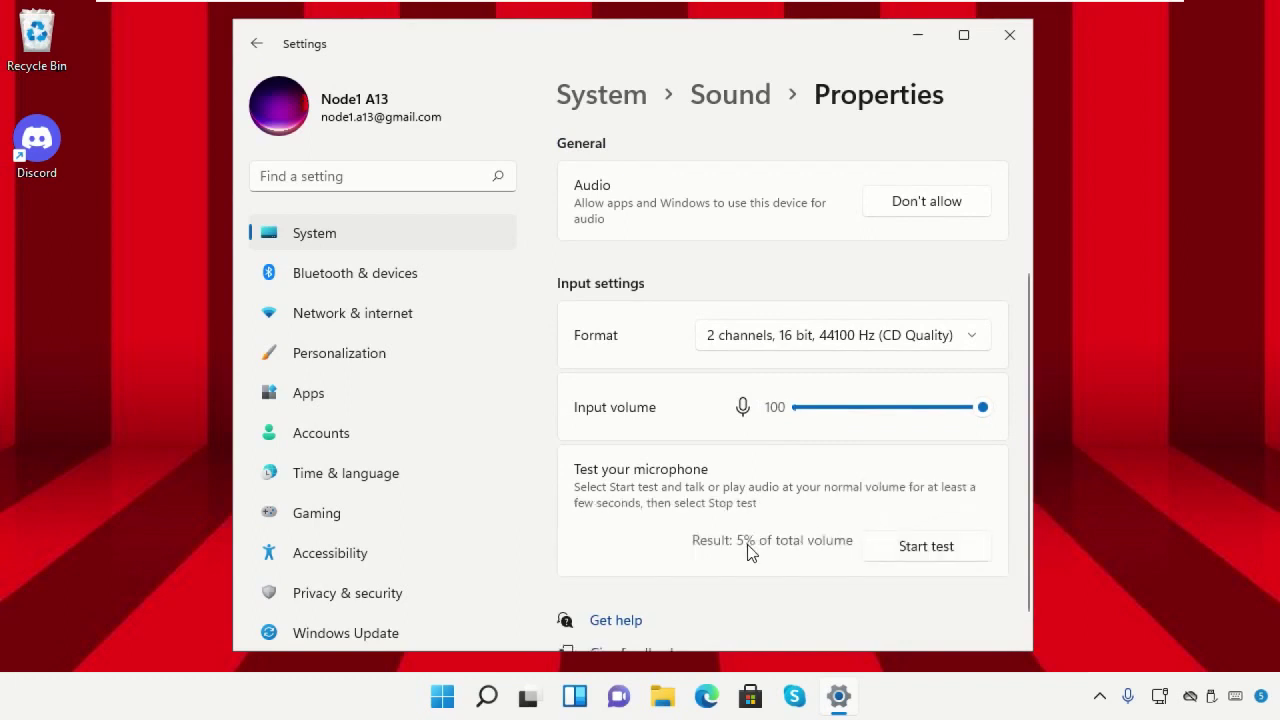
scroll(815, 576, down, 1)
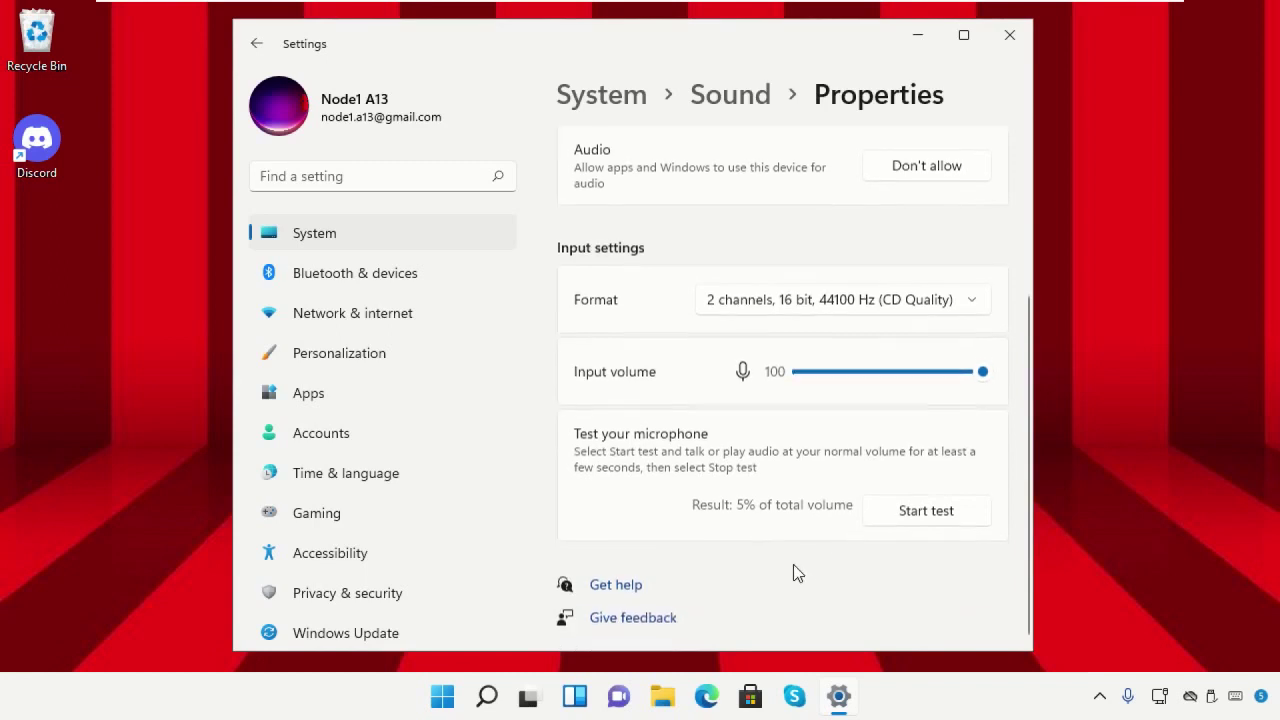
scroll(757, 546, up, 3)
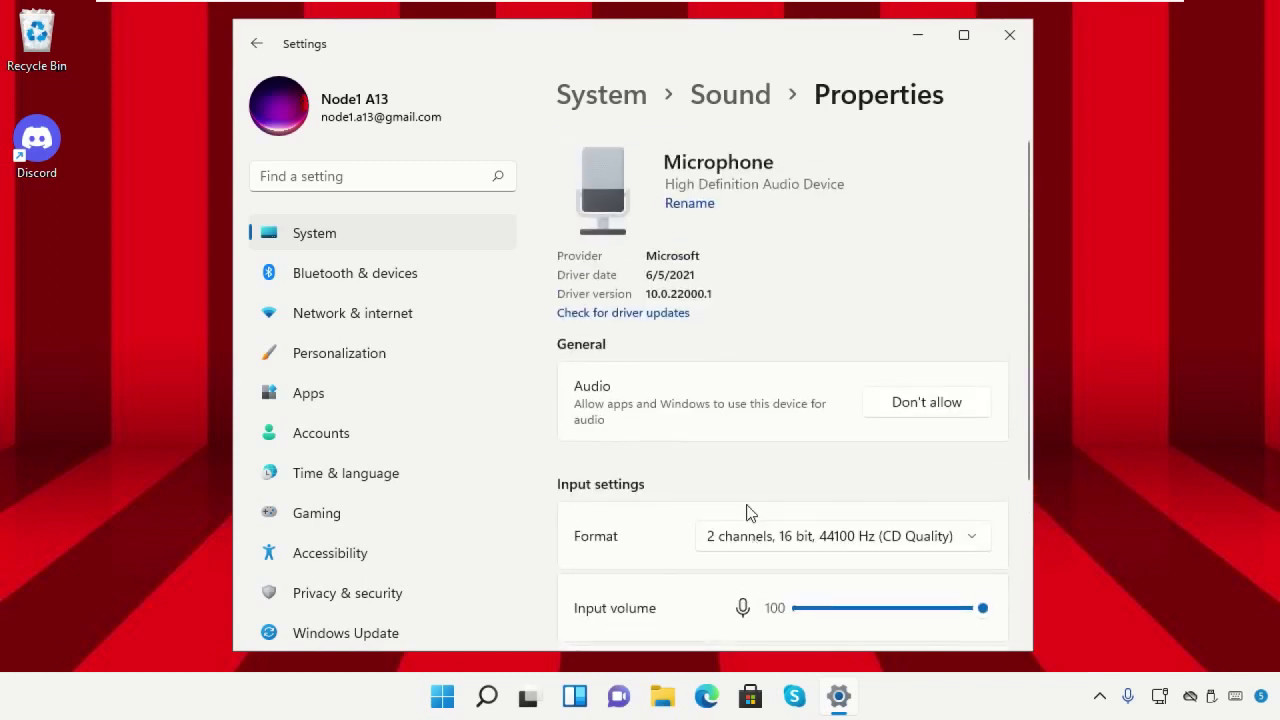
click(1010, 36)
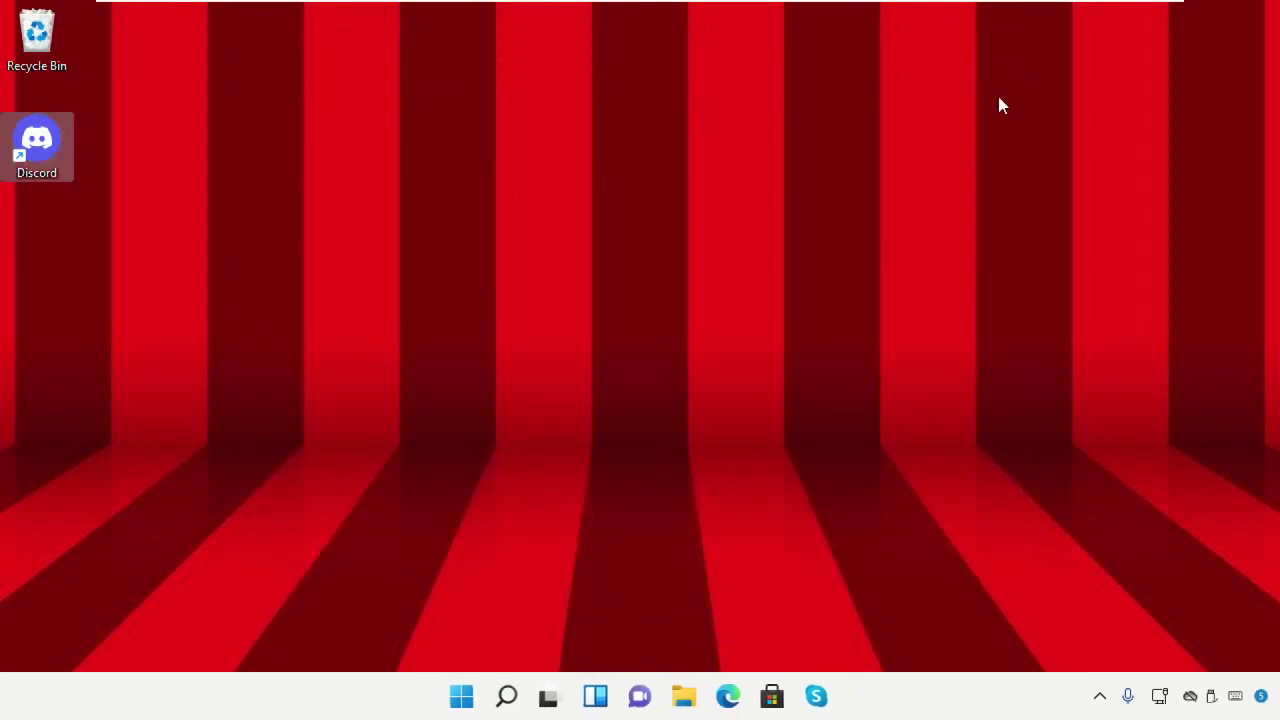